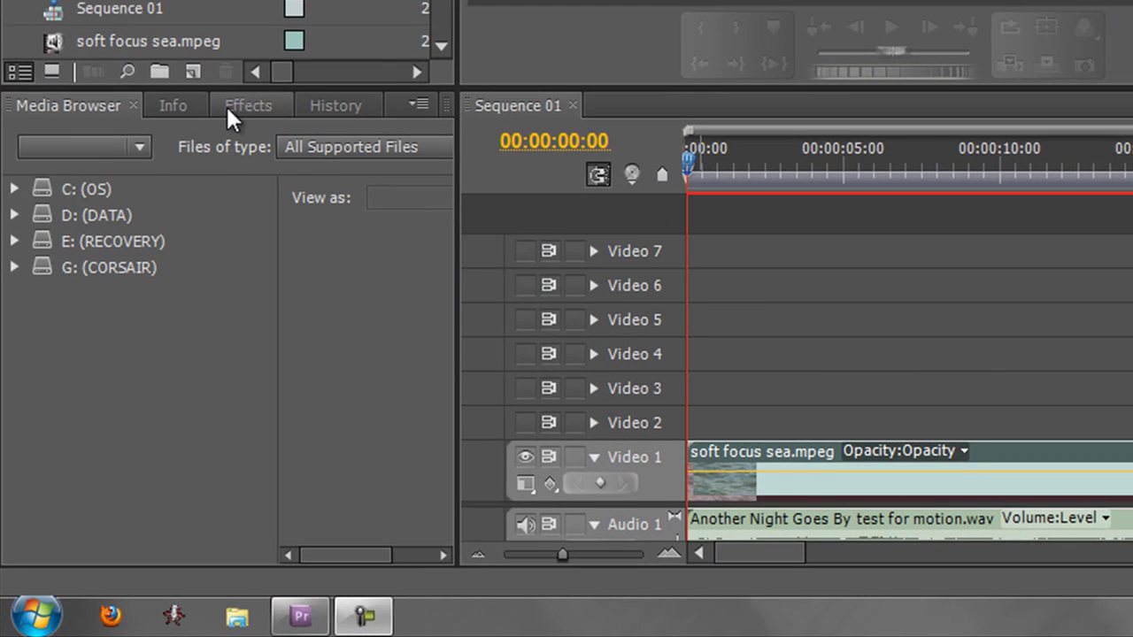
# Show the Effects library with Audio Transitions collapsed, then scrub the timeline to preview the sea clip
pyautogui.click(240, 104)
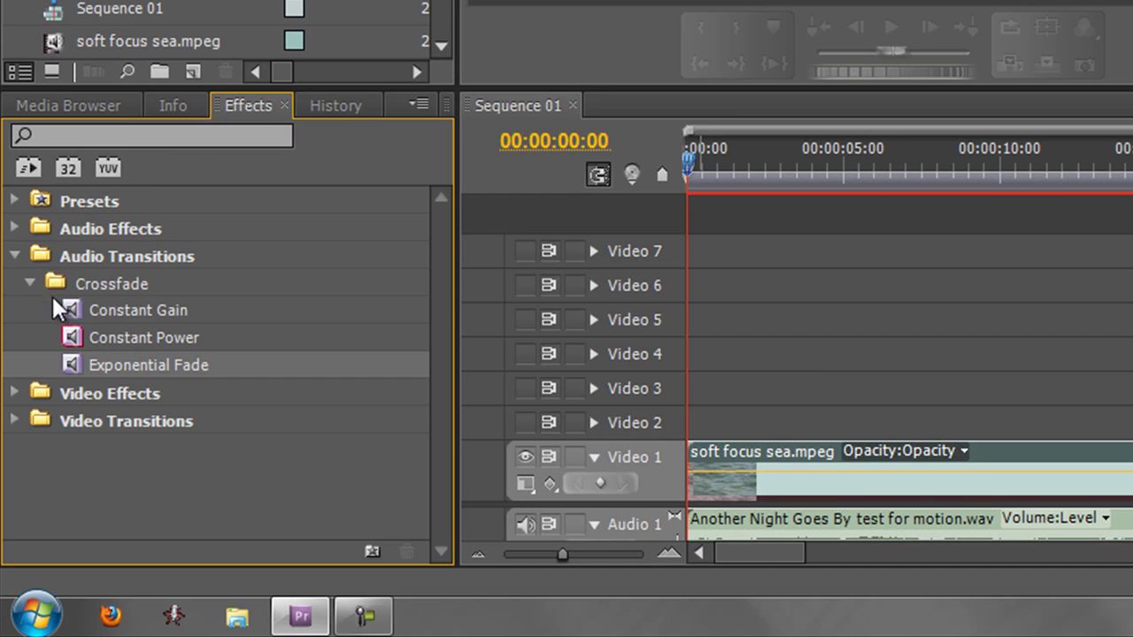
pyautogui.click(16, 256)
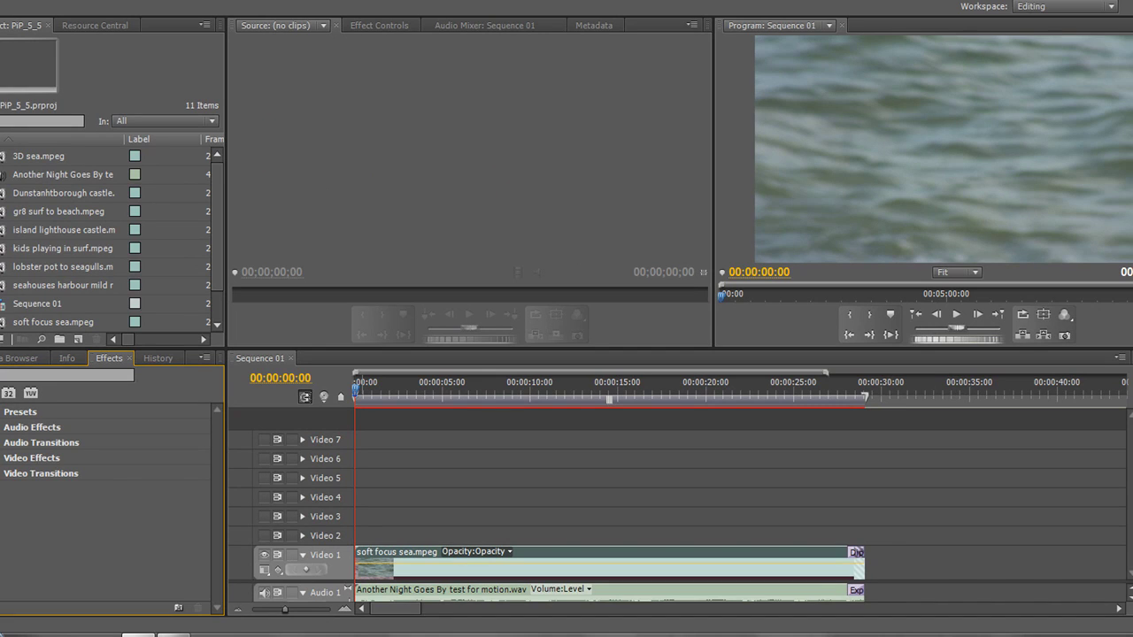
pyautogui.click(357, 394)
pyautogui.moveTo(357, 394); pyautogui.dragTo(379, 450)
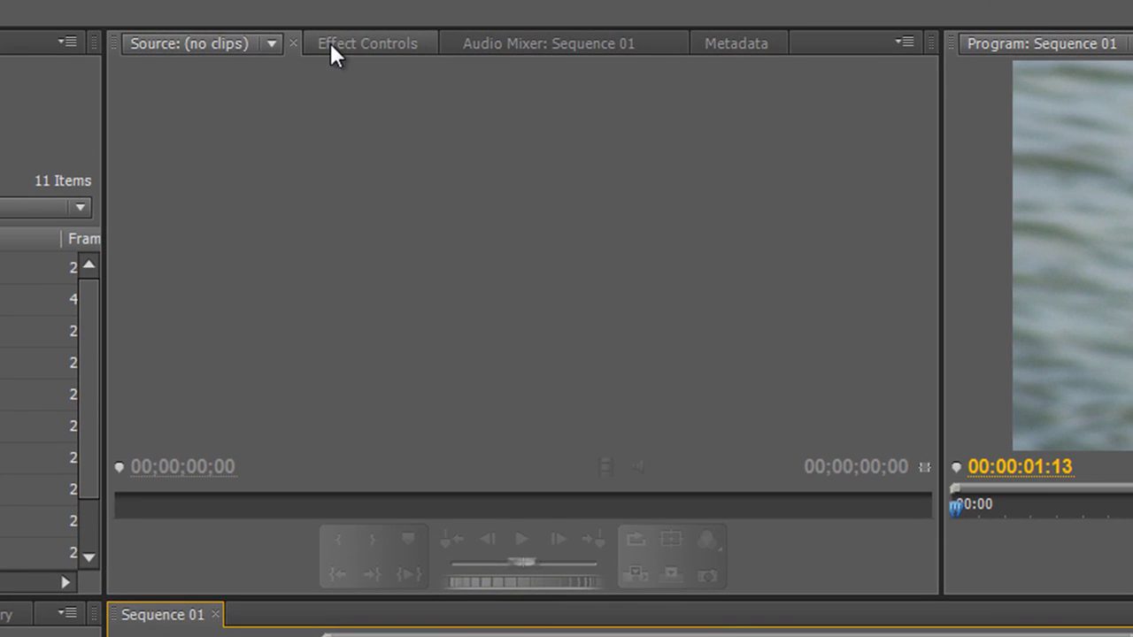
# Show Effect Controls for soft focus sea.mpeg, collapse Motion, and check Time Remapping Speed at 100.00%
pyautogui.click(373, 27)
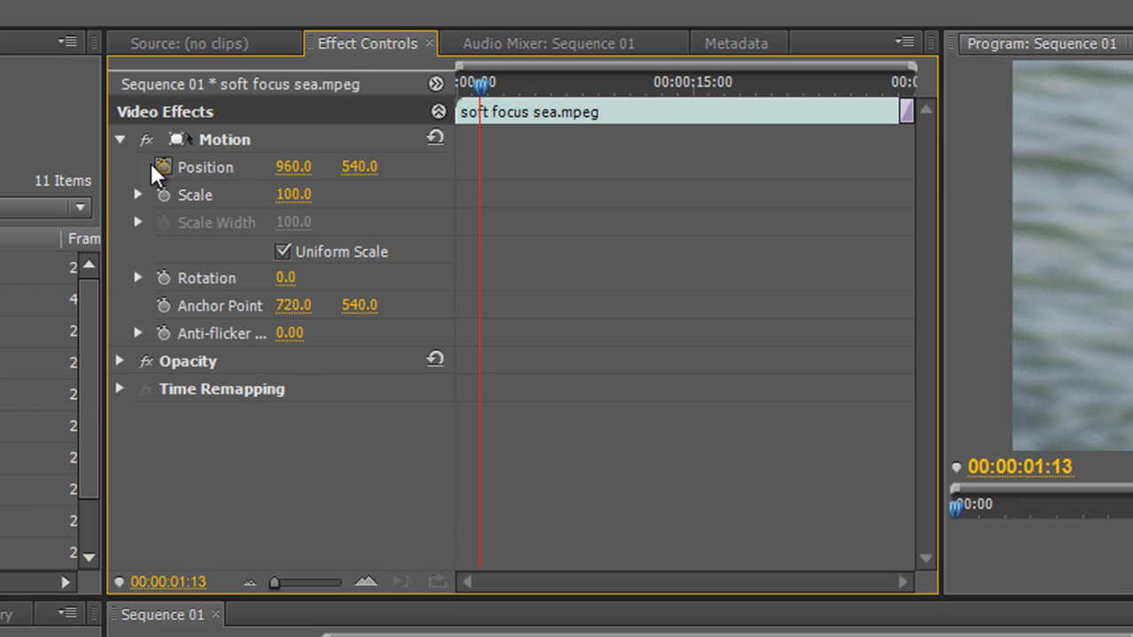
pyautogui.click(121, 140)
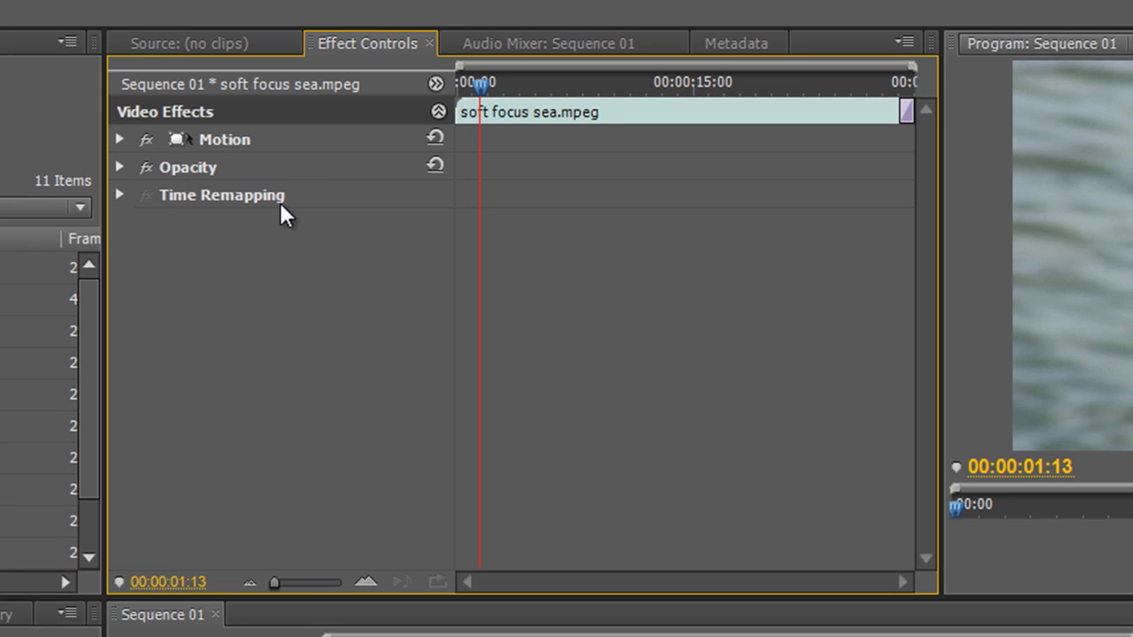
pyautogui.click(118, 194)
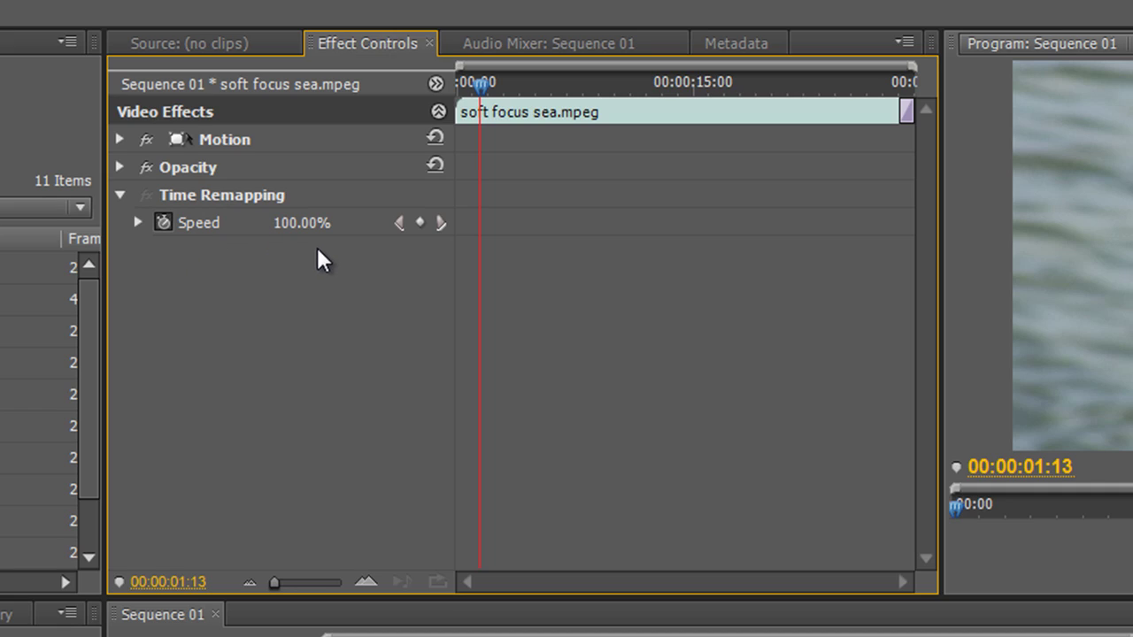
pyautogui.click(120, 195)
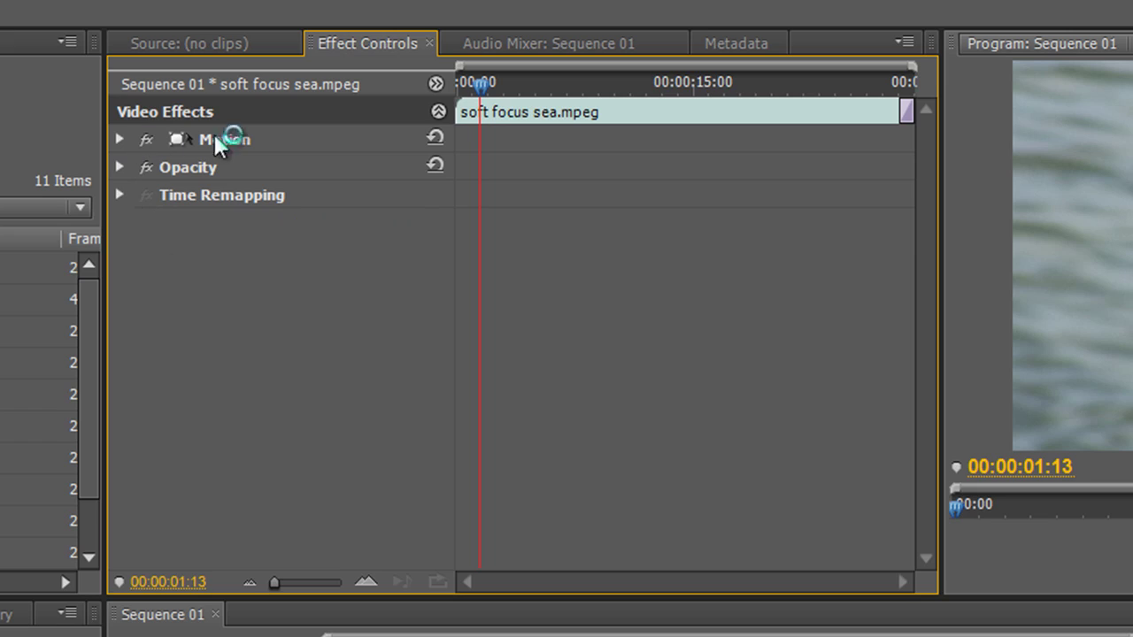
# Expand Motion and test the Anti-flicker slider, leaving it at 0.00 before collapsing it
pyautogui.click(120, 139)
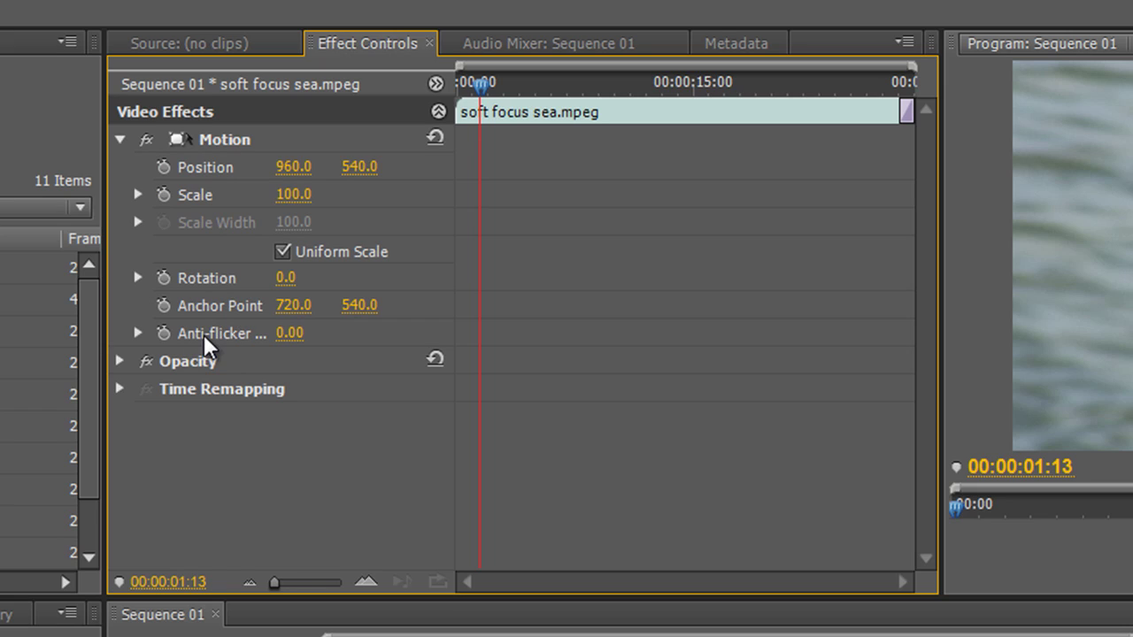
pyautogui.click(139, 333)
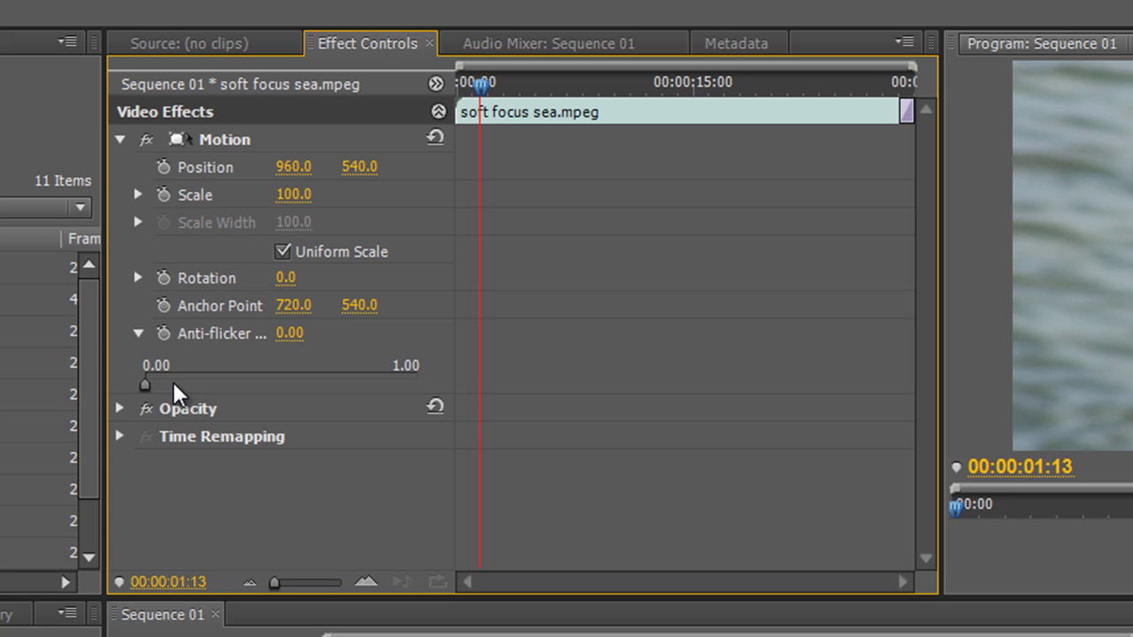
pyautogui.click(173, 384)
pyautogui.moveTo(145, 385); pyautogui.dragTo(194, 386)
pyautogui.moveTo(197, 388); pyautogui.dragTo(127, 392)
pyautogui.click(139, 335)
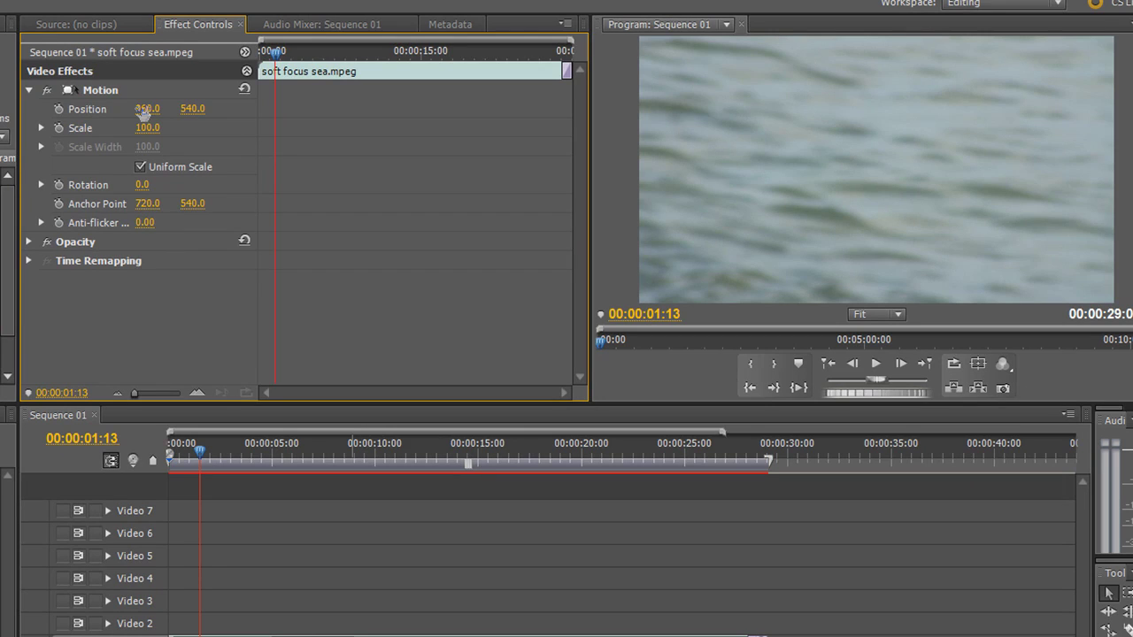
# Test Position X, reset Motion, then set Position Y to 532.0 with X at 960.0
pyautogui.moveTo(144, 110); pyautogui.dragTo(149, 134)
pyautogui.moveTo(151, 134); pyautogui.dragTo(34, 182)
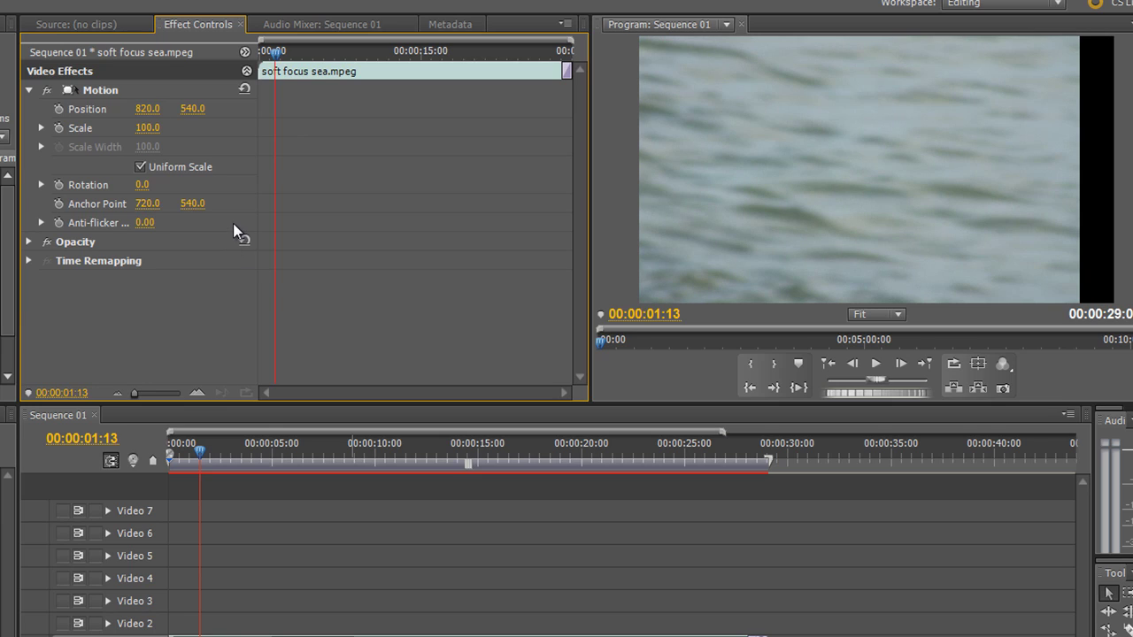
pyautogui.click(245, 90)
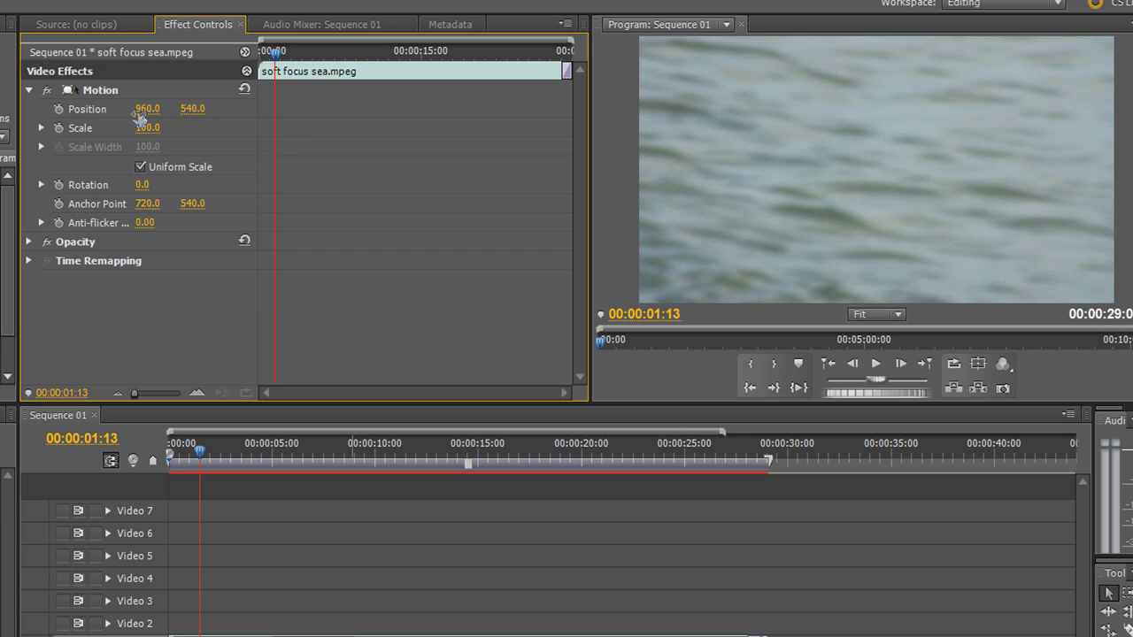
pyautogui.moveTo(192, 117)
pyautogui.mouseDown()
pyautogui.moveTo(380, 119)
pyautogui.moveTo(168, 132)
pyautogui.moveTo(190, 157)
pyautogui.moveTo(451, 145)
pyautogui.moveTo(165, 151)
pyautogui.moveTo(478, 133)
pyautogui.moveTo(184, 144)
pyautogui.moveTo(192, 134)
pyautogui.mouseUp()
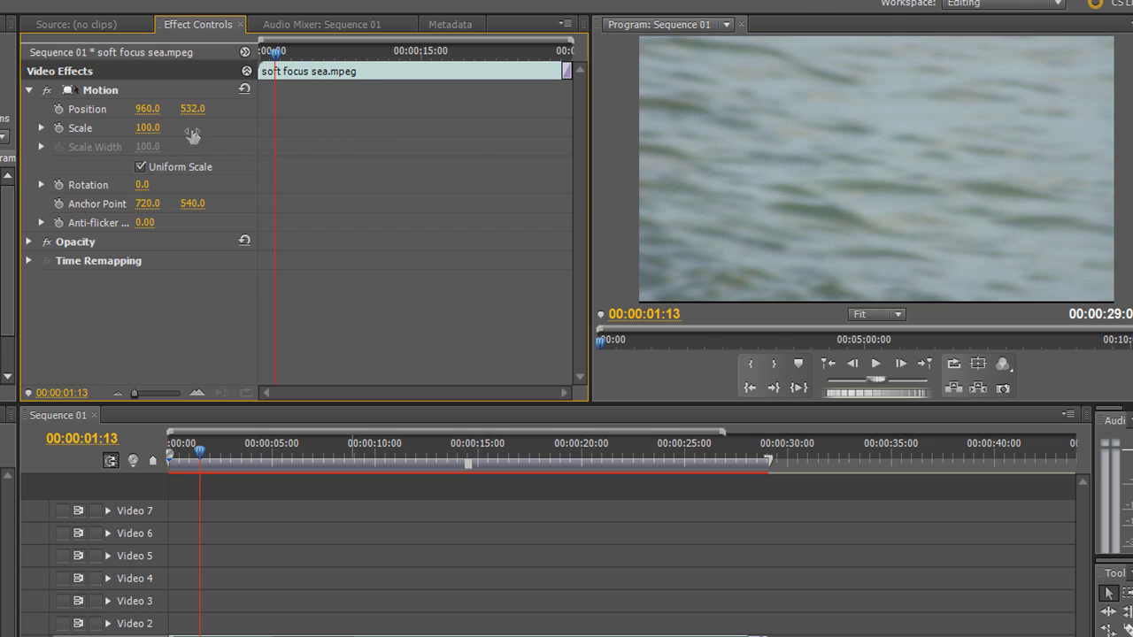
# Reset Motion, try Scale Width separately, then re-lock Uniform Scale and set Scale to 60
pyautogui.click(244, 90)
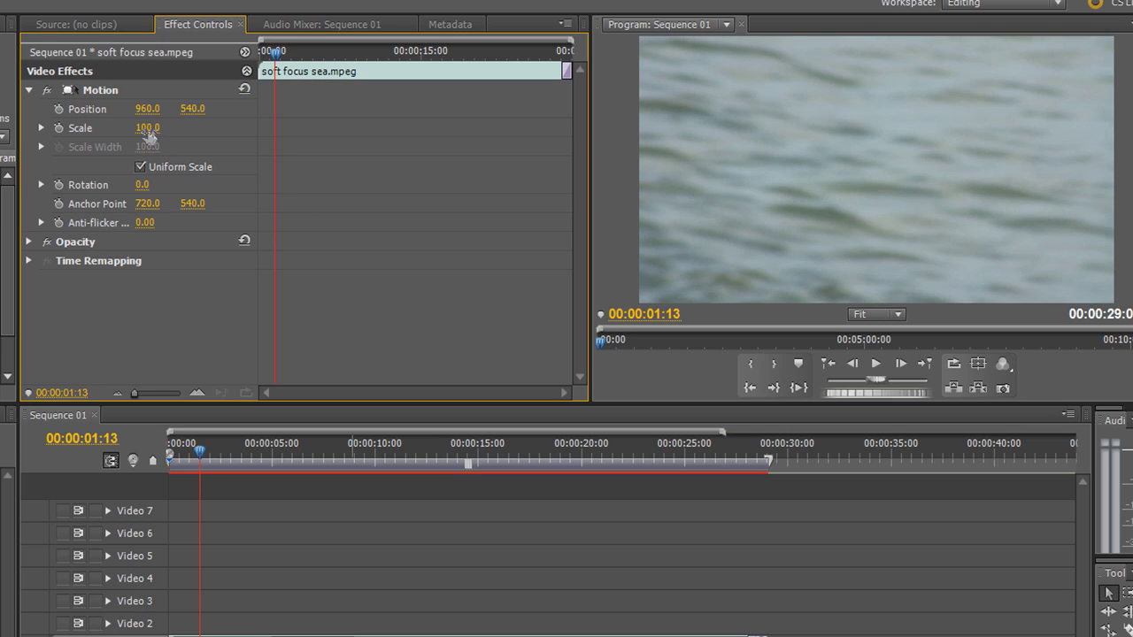
pyautogui.moveTo(149, 135)
pyautogui.mouseDown()
pyautogui.moveTo(195, 144)
pyautogui.moveTo(88, 153)
pyautogui.moveTo(206, 144)
pyautogui.moveTo(124, 147)
pyautogui.mouseUp()
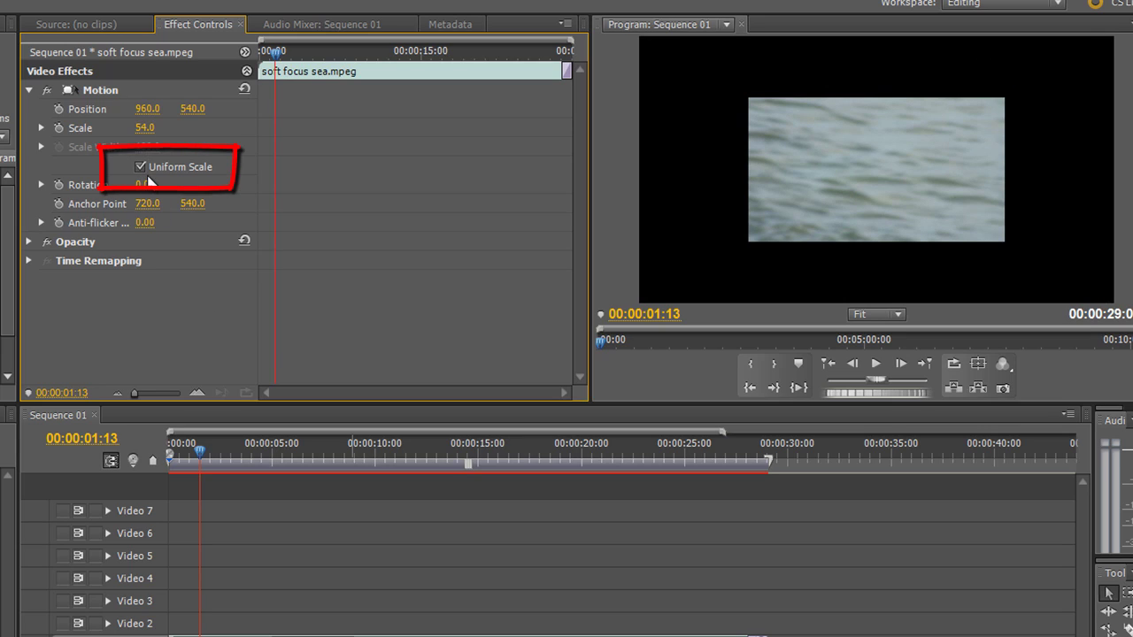
pyautogui.click(140, 167)
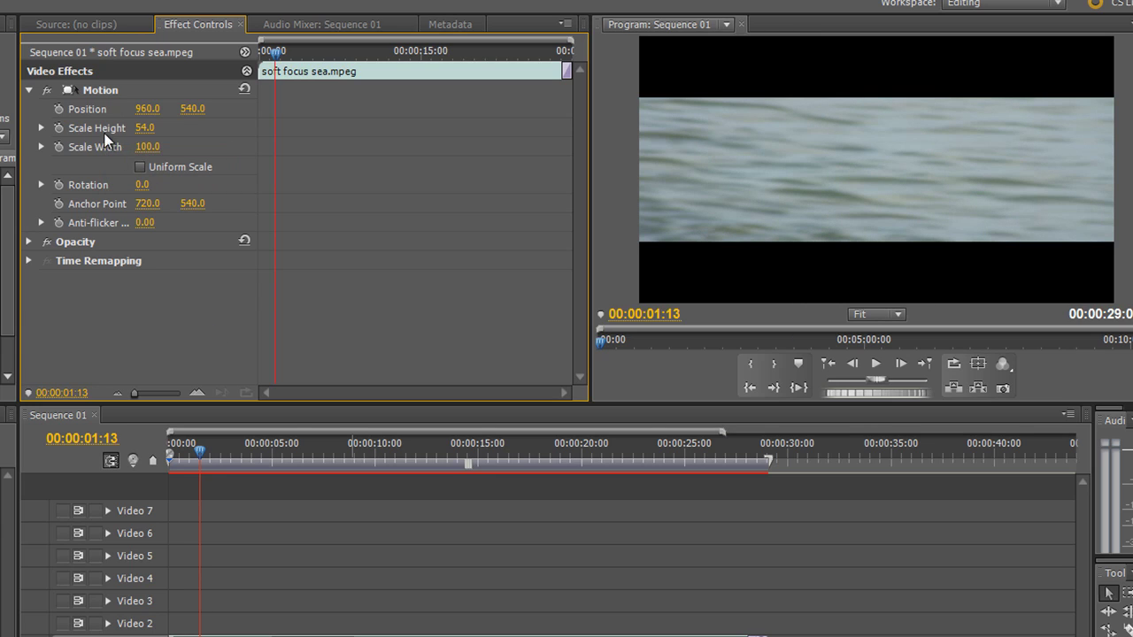
pyautogui.moveTo(144, 152); pyautogui.dragTo(98, 173)
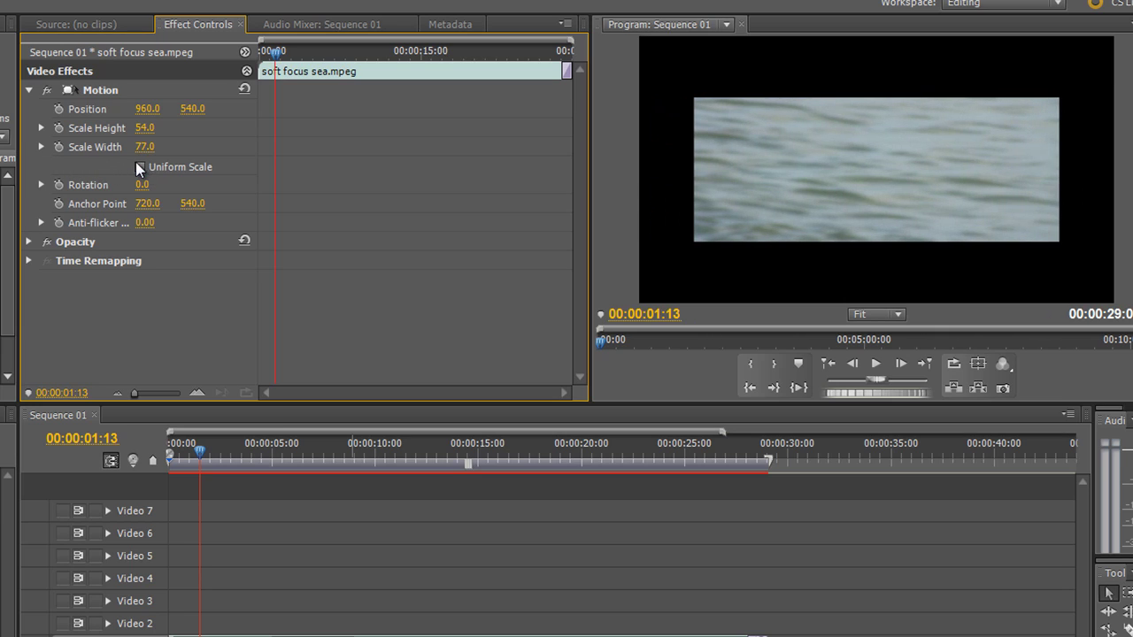
pyautogui.click(139, 167)
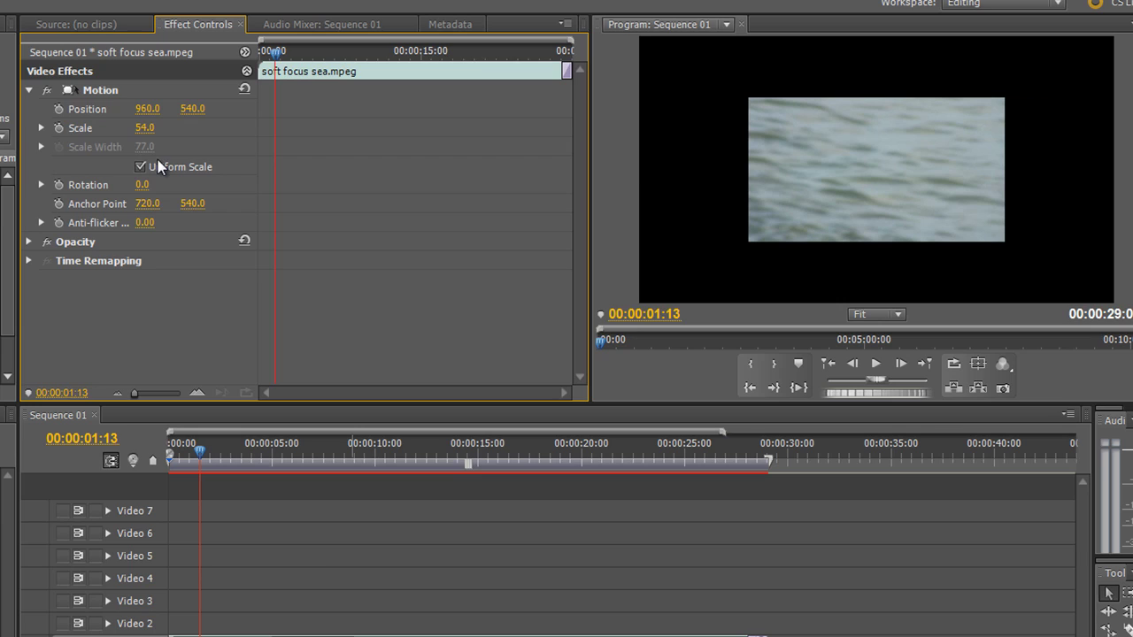
pyautogui.moveTo(146, 128); pyautogui.dragTo(161, 133)
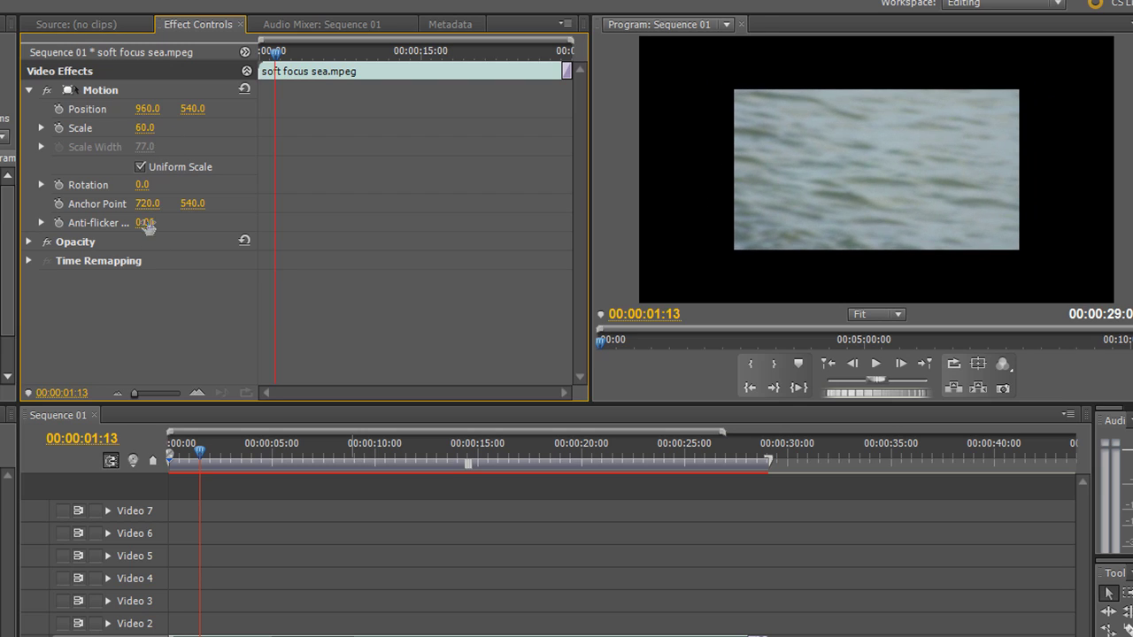
# Reset Motion, set Scale to 65, and tilt the clip to 1.0° Rotation
pyautogui.click(244, 89)
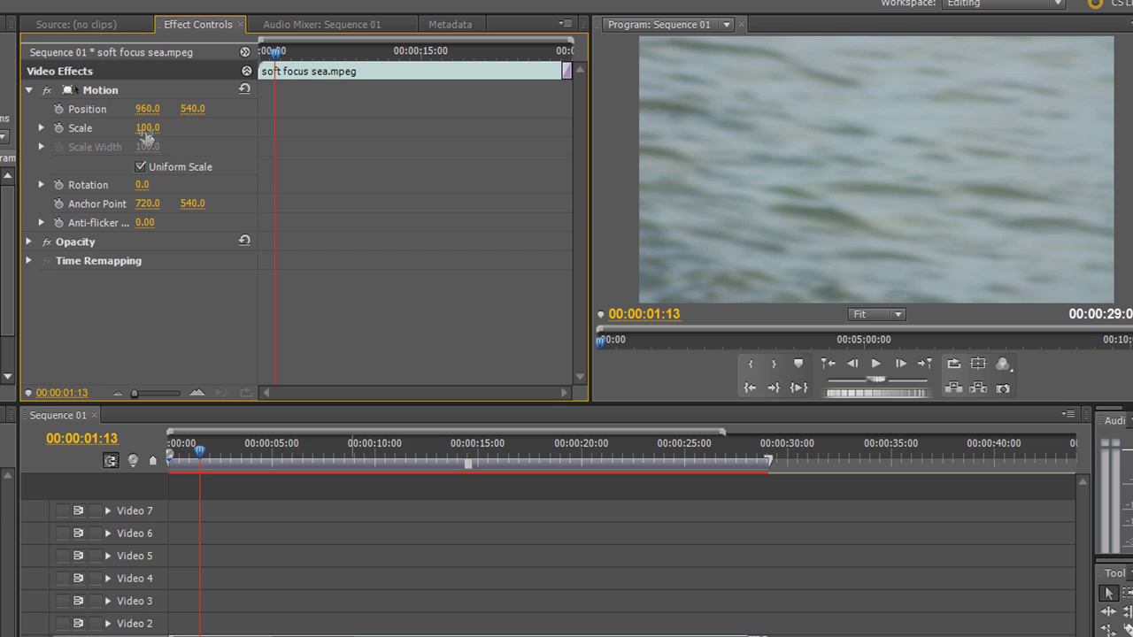
pyautogui.moveTo(141, 135); pyautogui.dragTo(112, 146)
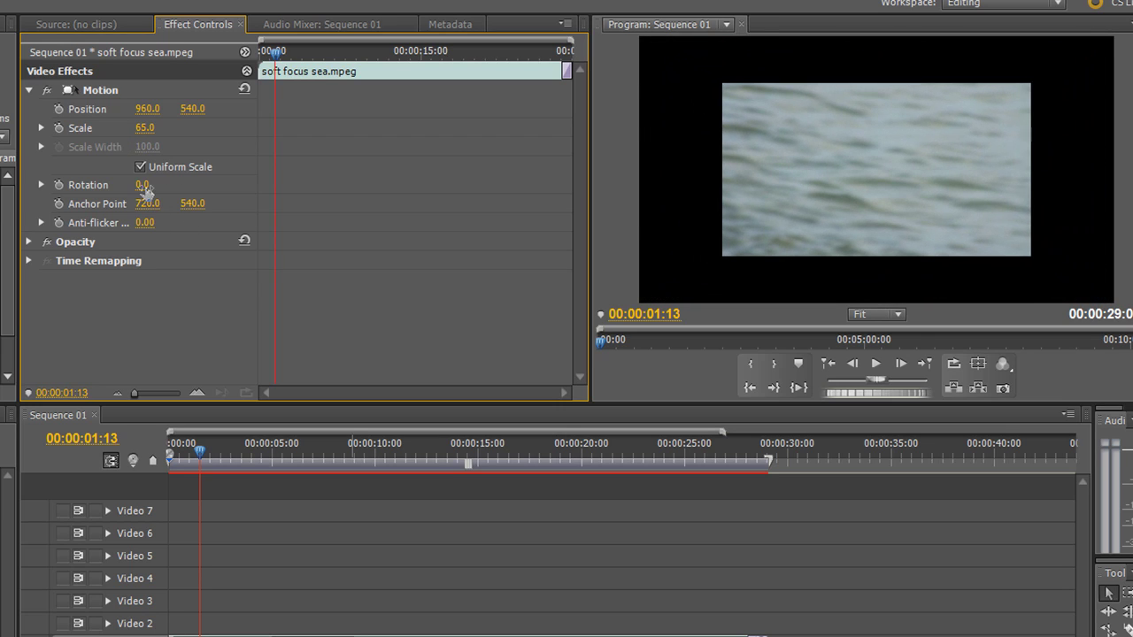
pyautogui.moveTo(161, 188); pyautogui.dragTo(150, 228)
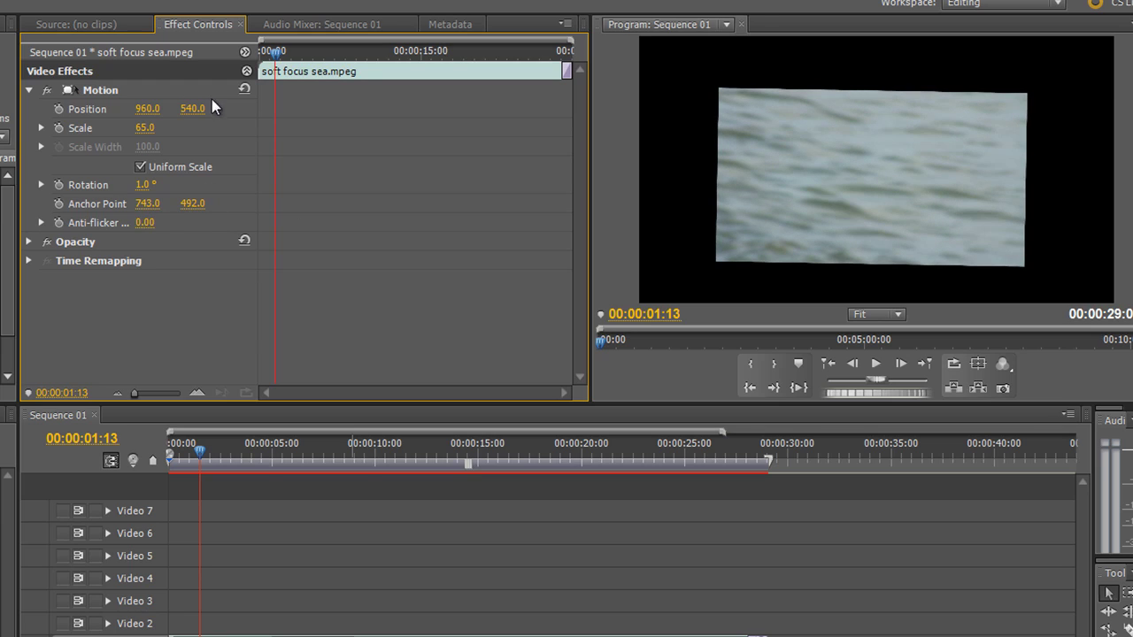
# Reset Motion, shrink the clip to 64, then test various Rotation angles and Anchor Point offsets
pyautogui.click(245, 90)
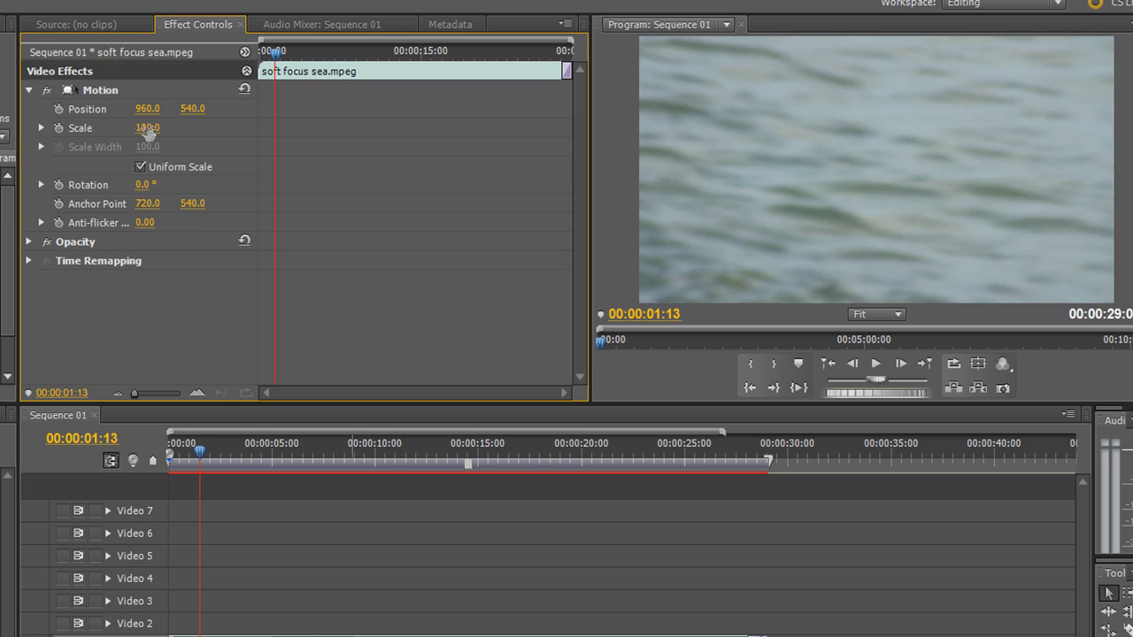
pyautogui.moveTo(147, 131); pyautogui.dragTo(112, 139)
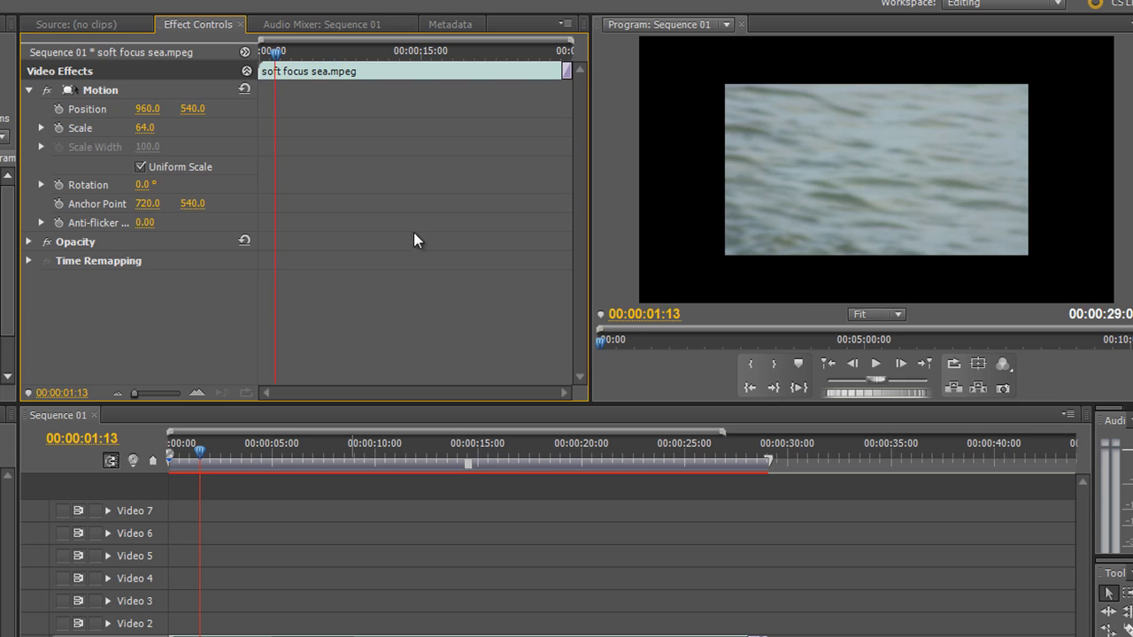
pyautogui.moveTo(147, 190); pyautogui.dragTo(420, 222)
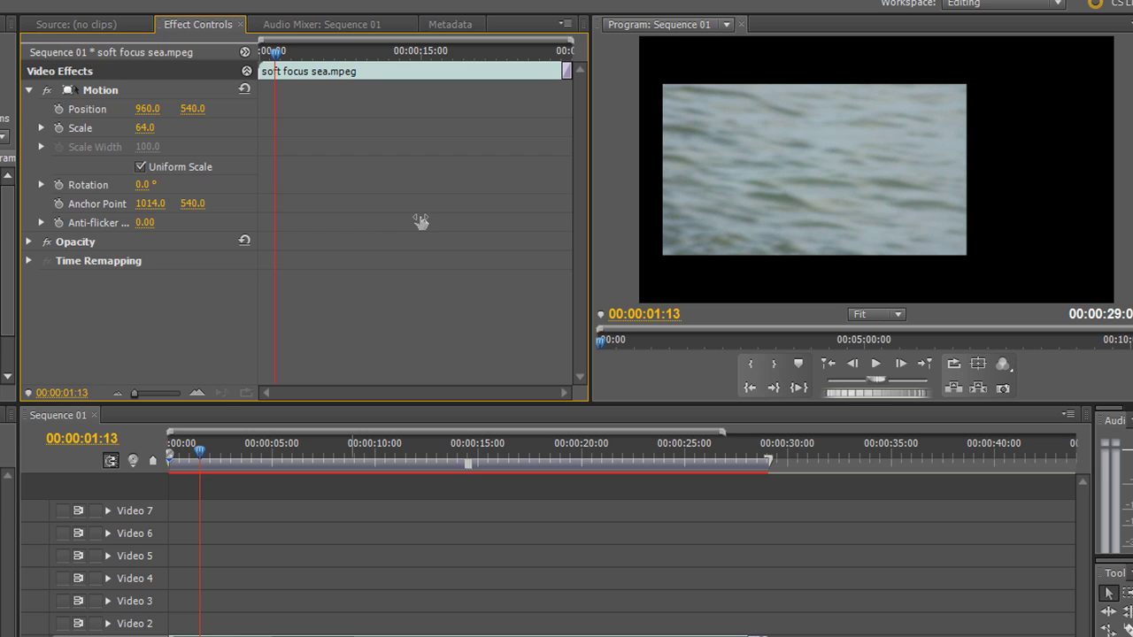
pyautogui.moveTo(147, 190); pyautogui.dragTo(837, 193)
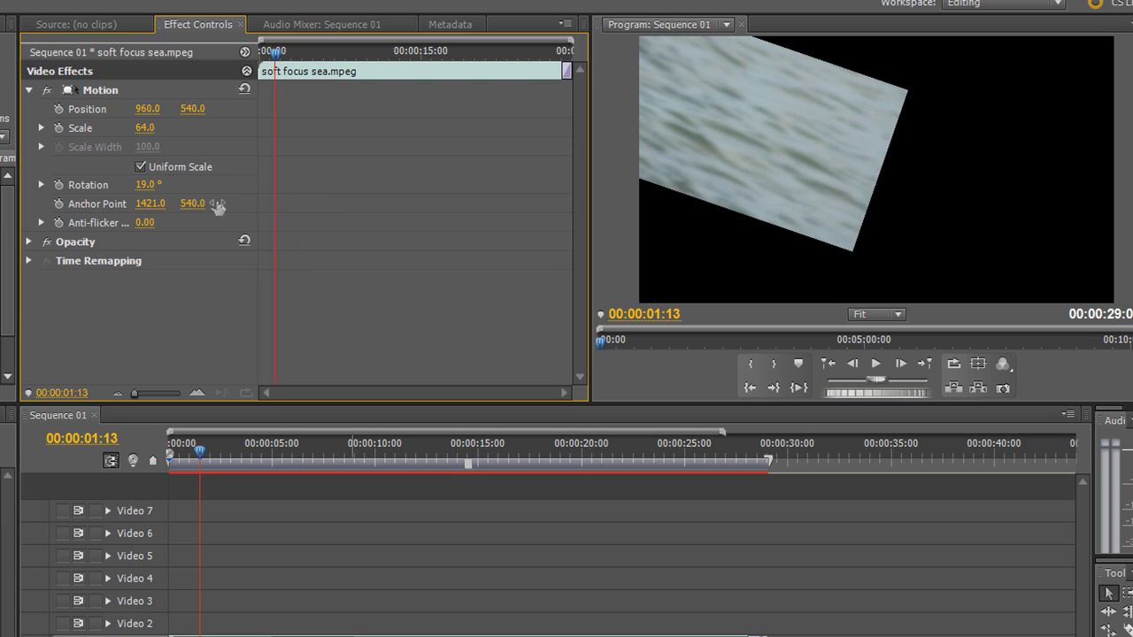
pyautogui.moveTo(148, 191); pyautogui.dragTo(362, 270)
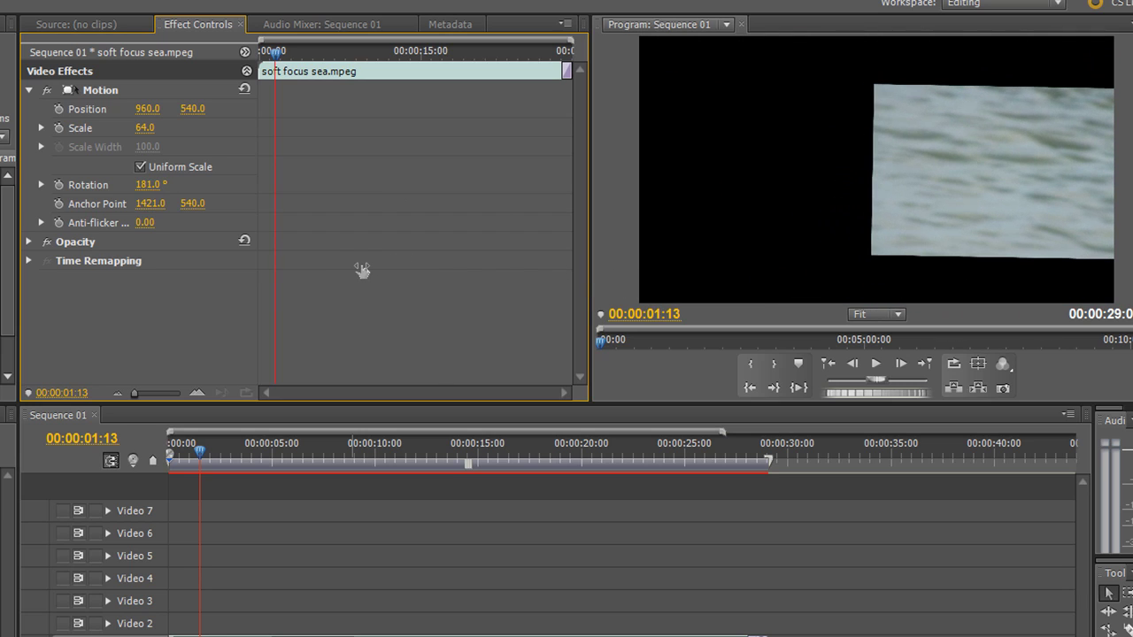
pyautogui.moveTo(195, 205); pyautogui.dragTo(704, 234)
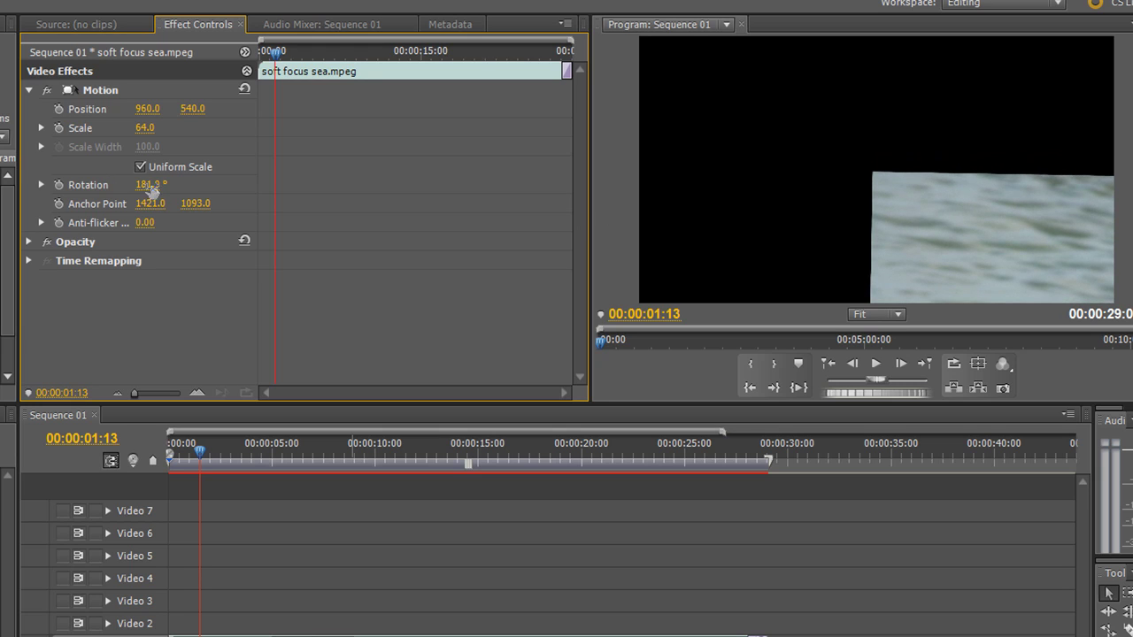
pyautogui.moveTo(152, 191); pyautogui.dragTo(245, 99)
# Reset Motion to defaults, expand Opacity, and scrub the opacity percentage to fade the clip
pyautogui.click(244, 89)
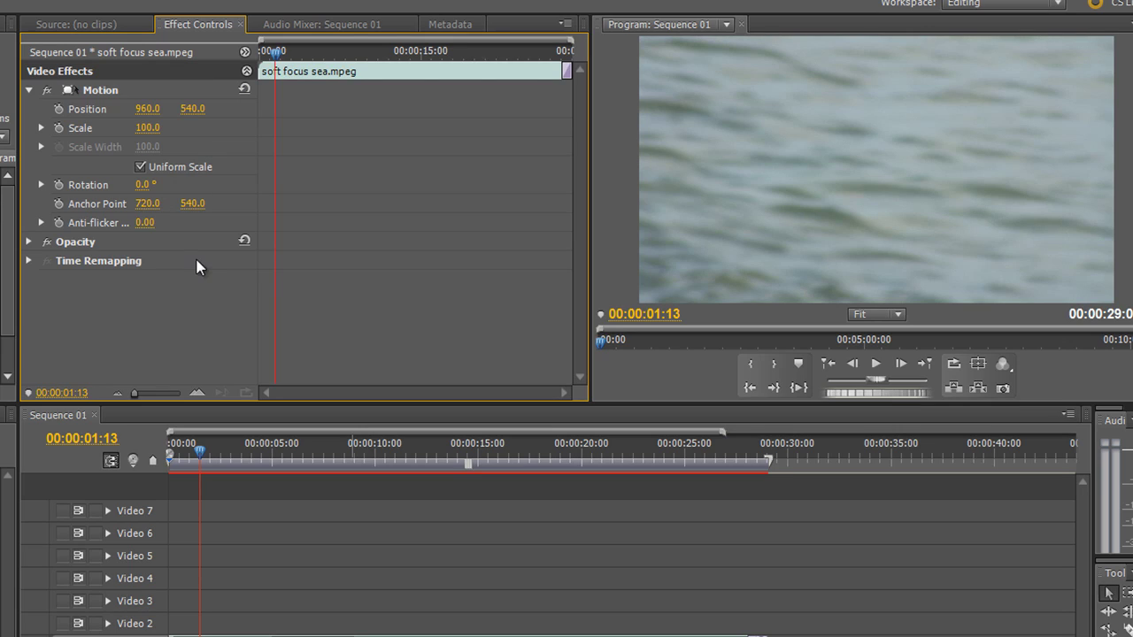
pyautogui.click(28, 242)
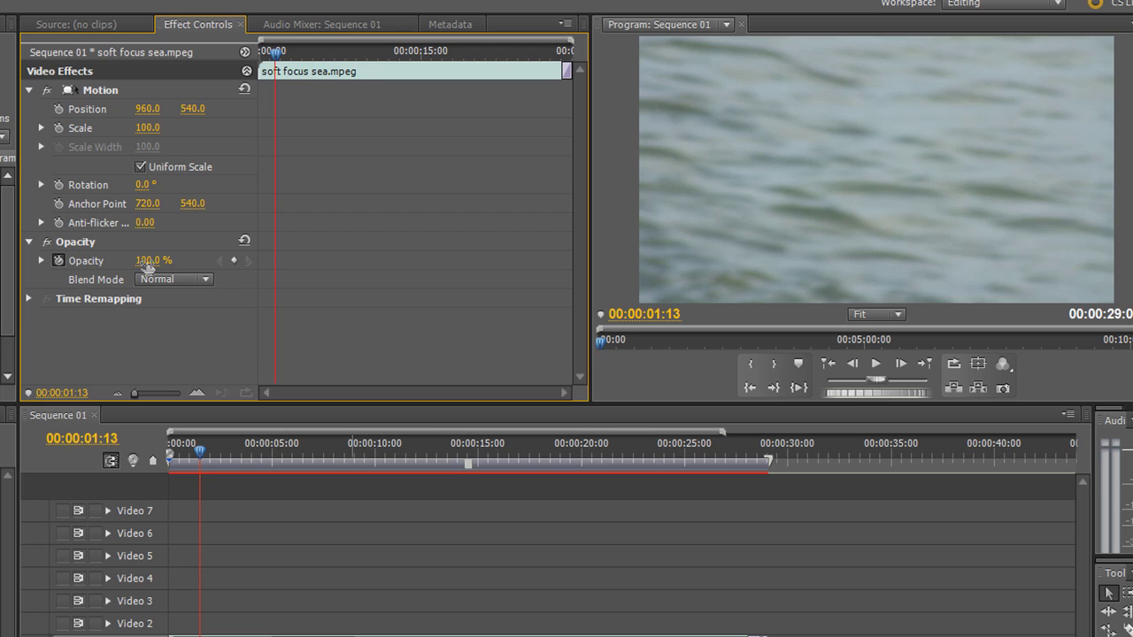
pyautogui.moveTo(148, 266); pyautogui.dragTo(194, 302)
# In the Program monitor, scale the clip to 38.2 and move it up-left to 602.3, 324.7
pyautogui.click(67, 94)
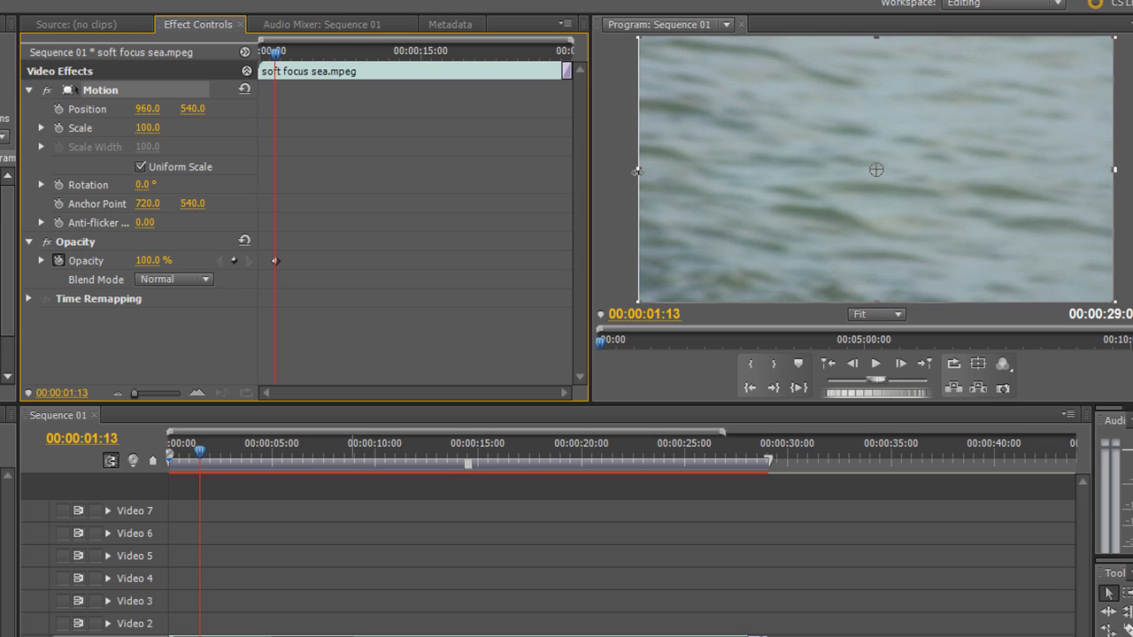
pyautogui.moveTo(637, 171); pyautogui.dragTo(691, 170)
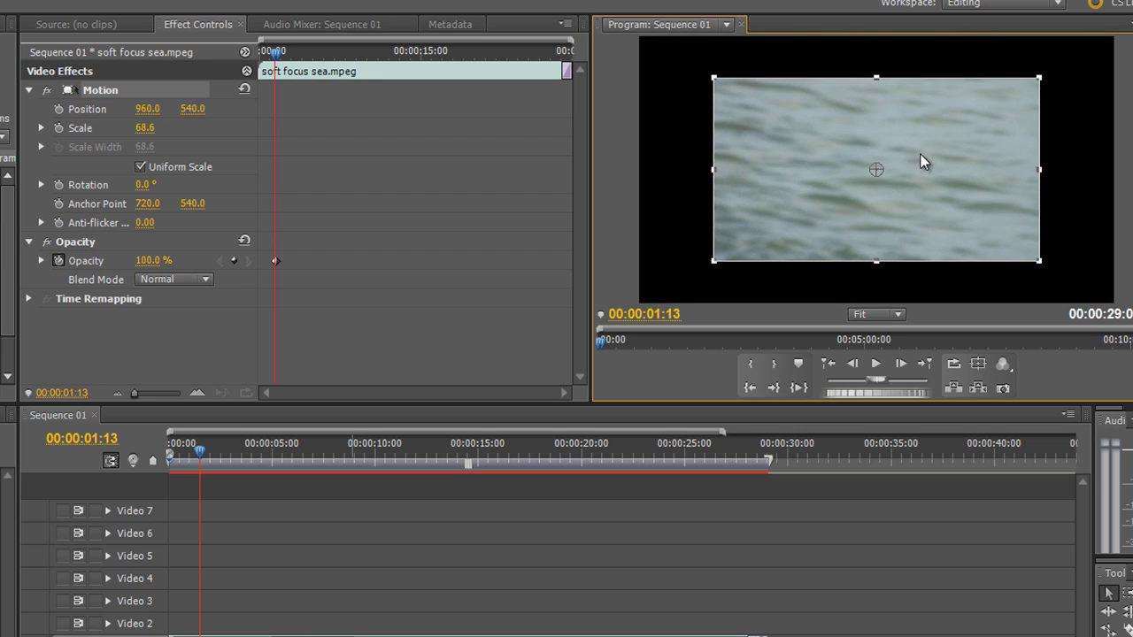
pyautogui.moveTo(920, 153); pyautogui.dragTo(854, 116)
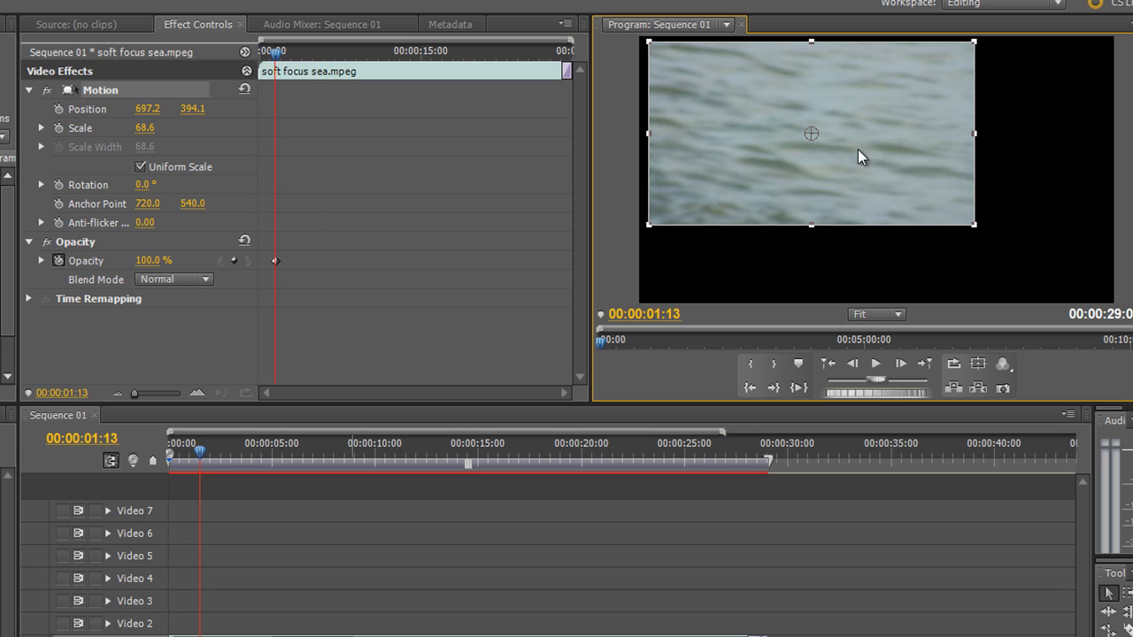
pyautogui.moveTo(857, 151); pyautogui.dragTo(937, 167)
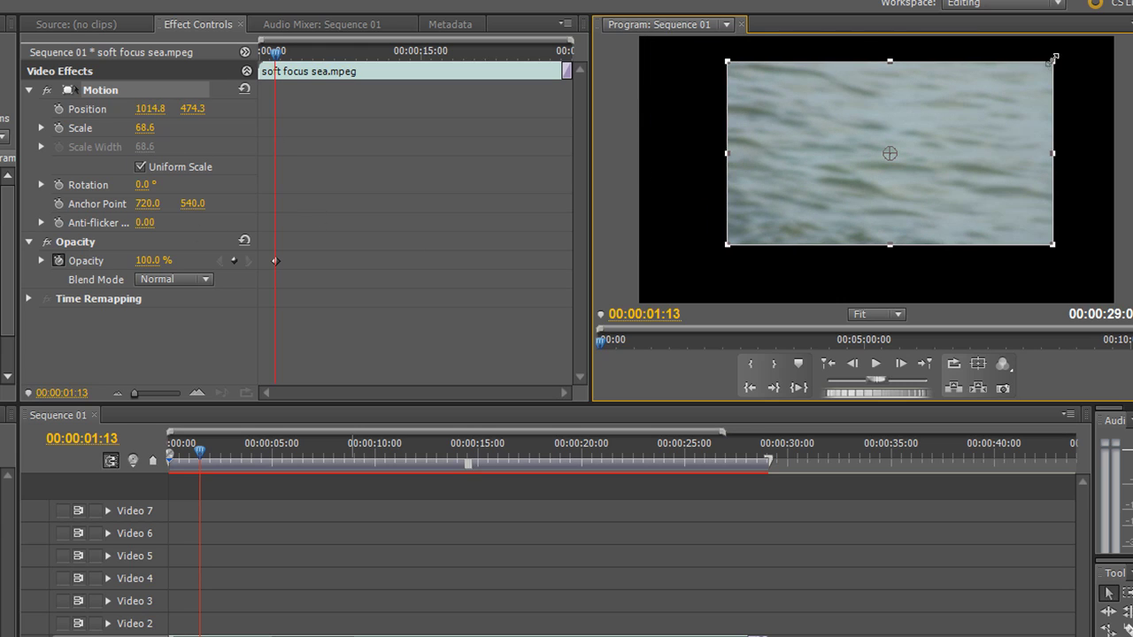
pyautogui.moveTo(1054, 58); pyautogui.dragTo(1004, 90)
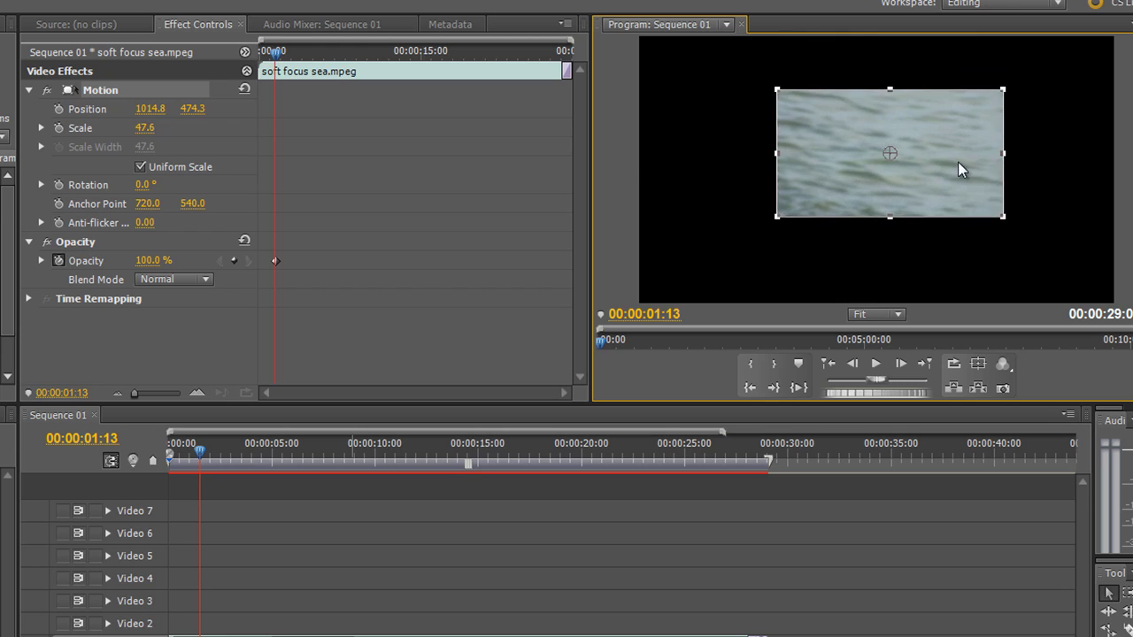
pyautogui.moveTo(958, 168); pyautogui.dragTo(856, 116)
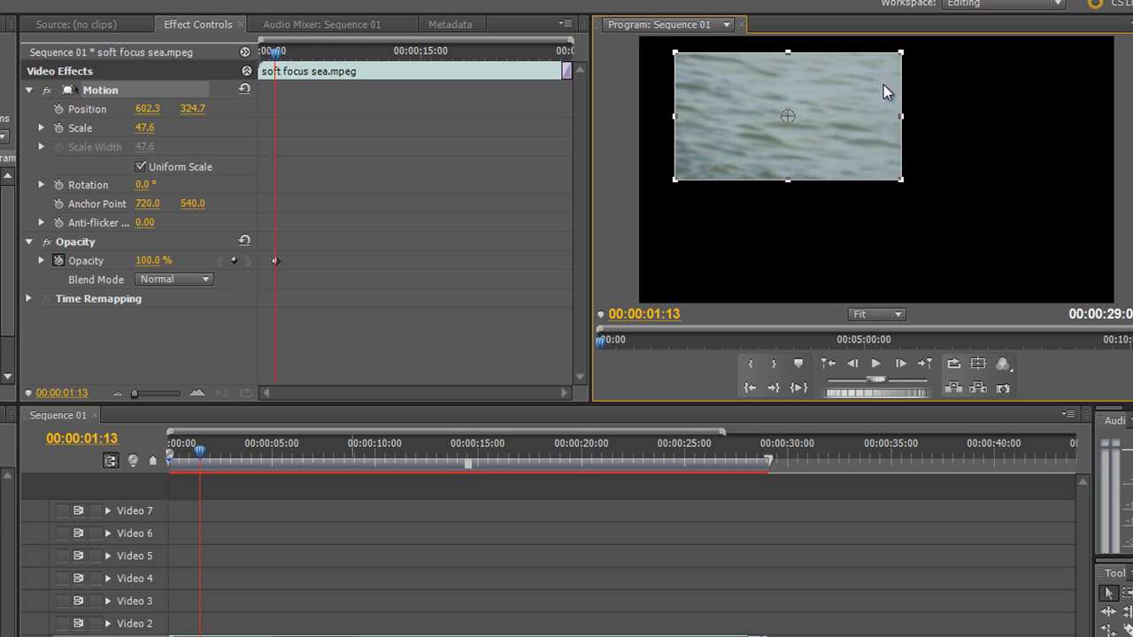
pyautogui.moveTo(900, 55)
pyautogui.mouseDown()
pyautogui.moveTo(862, 85)
pyautogui.moveTo(890, 64)
pyautogui.mouseUp()
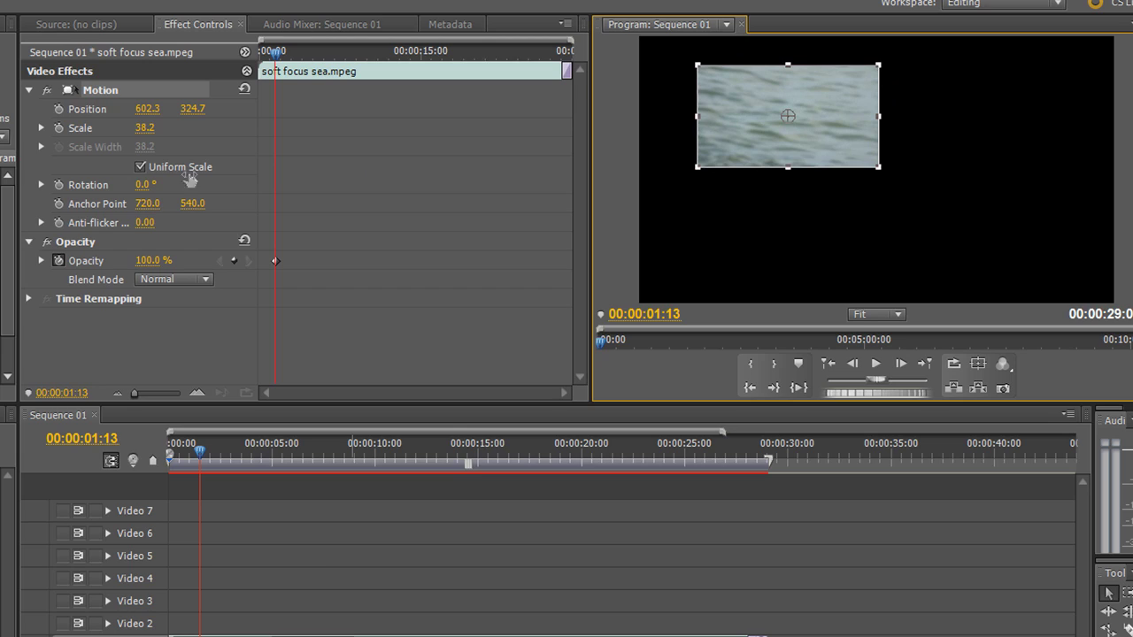
# Turn off Uniform Scale, set width to 23.5, anchor to 1436, 1078, and rotate to -43°
pyautogui.click(139, 167)
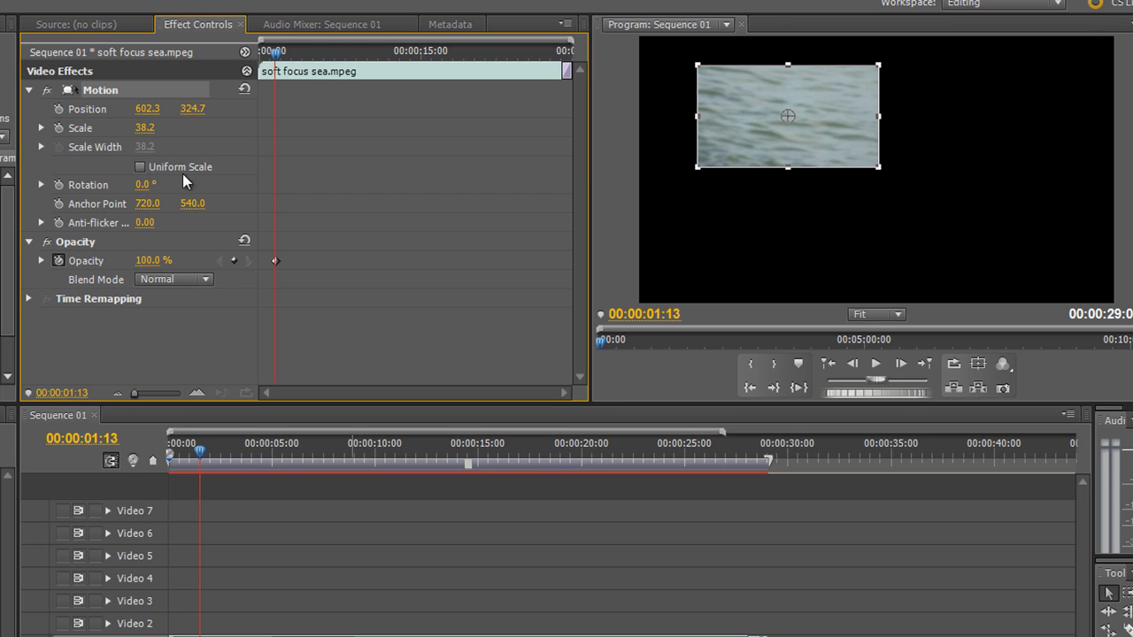
pyautogui.moveTo(879, 116); pyautogui.dragTo(795, 115)
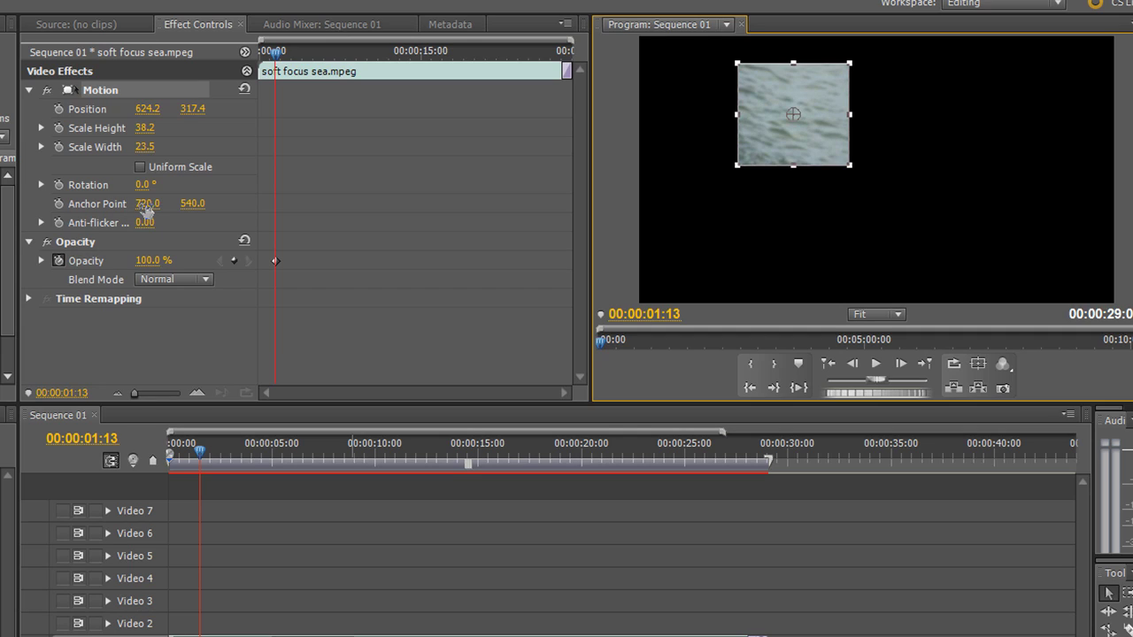
pyautogui.moveTo(145, 207); pyautogui.dragTo(796, 248)
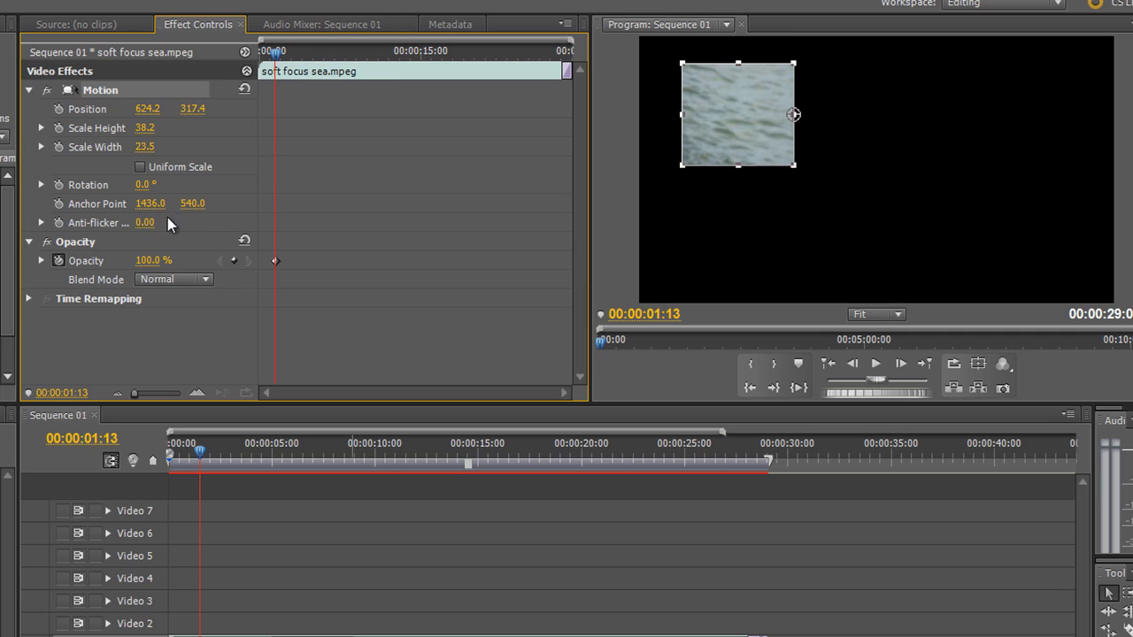
pyautogui.moveTo(193, 204); pyautogui.dragTo(680, 212)
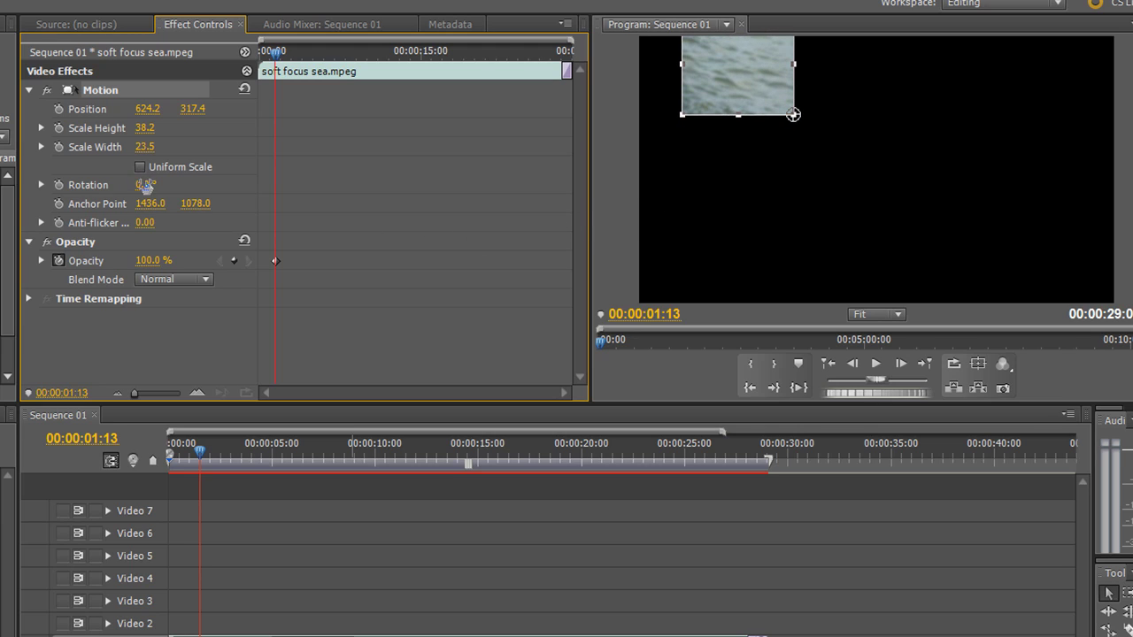
pyautogui.moveTo(145, 184); pyautogui.dragTo(144, 285)
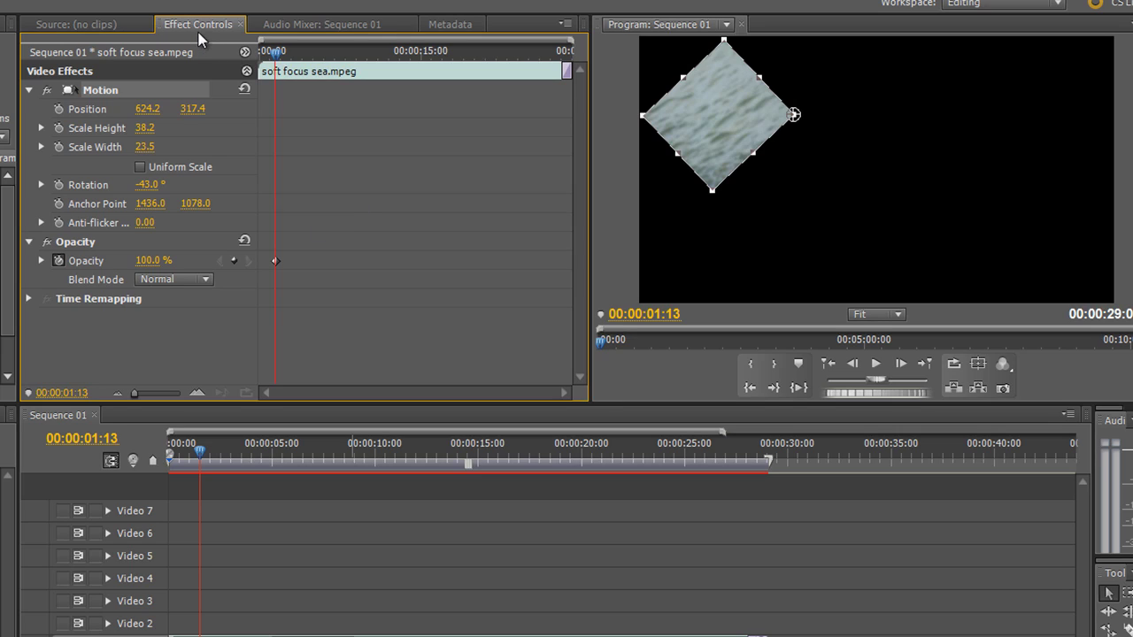
# Re-expand the Motion properties and turn Uniform Scale back on at 38.2
pyautogui.click(30, 91)
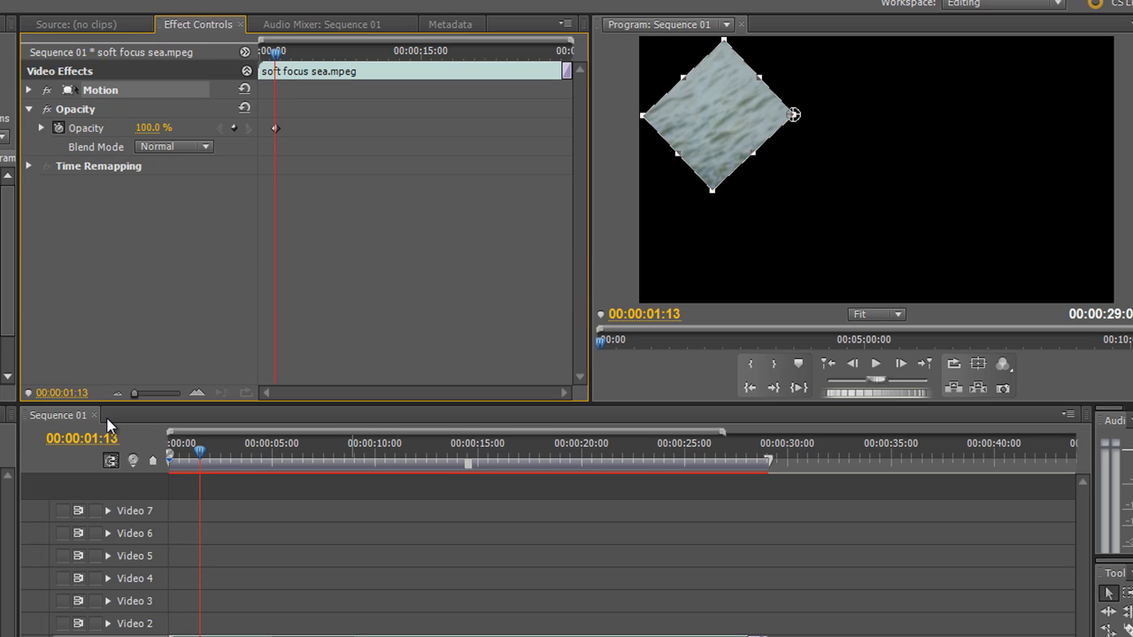
pyautogui.click(28, 90)
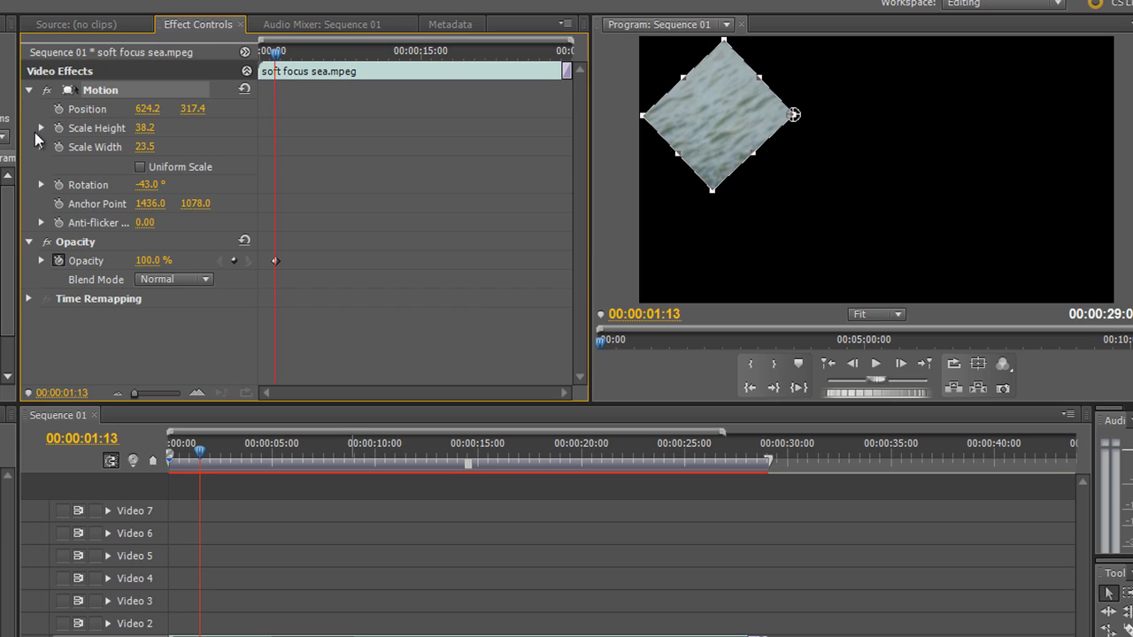
pyautogui.click(140, 167)
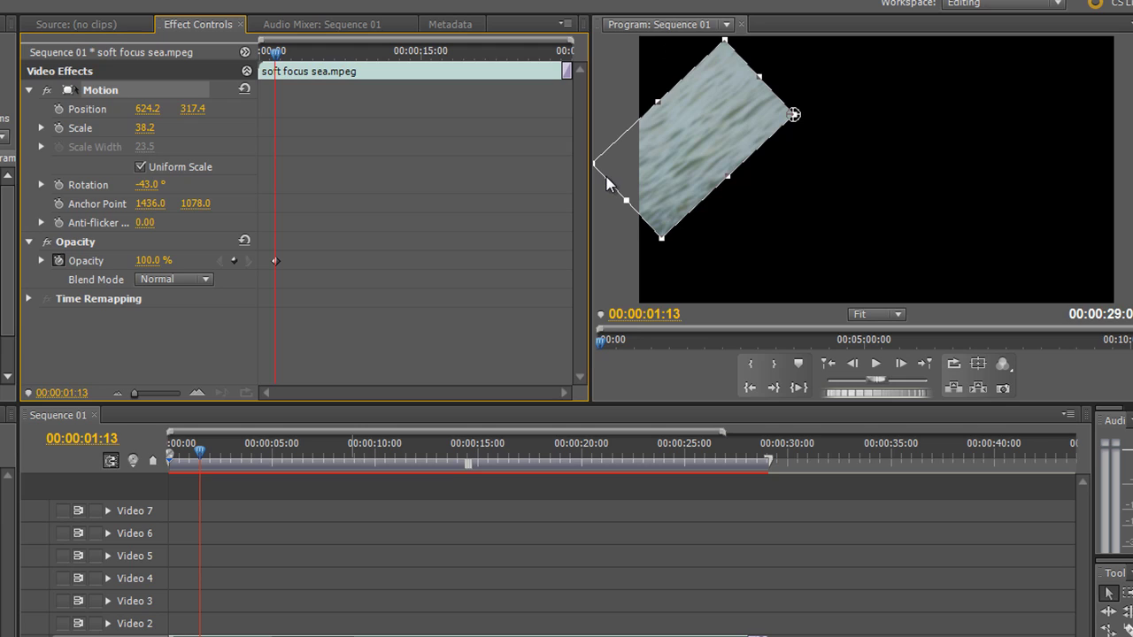
# Rotate the clip to 159° with Anchor Point X at 1644, then test lowering Opacity
pyautogui.moveTo(148, 185); pyautogui.dragTo(339, 203)
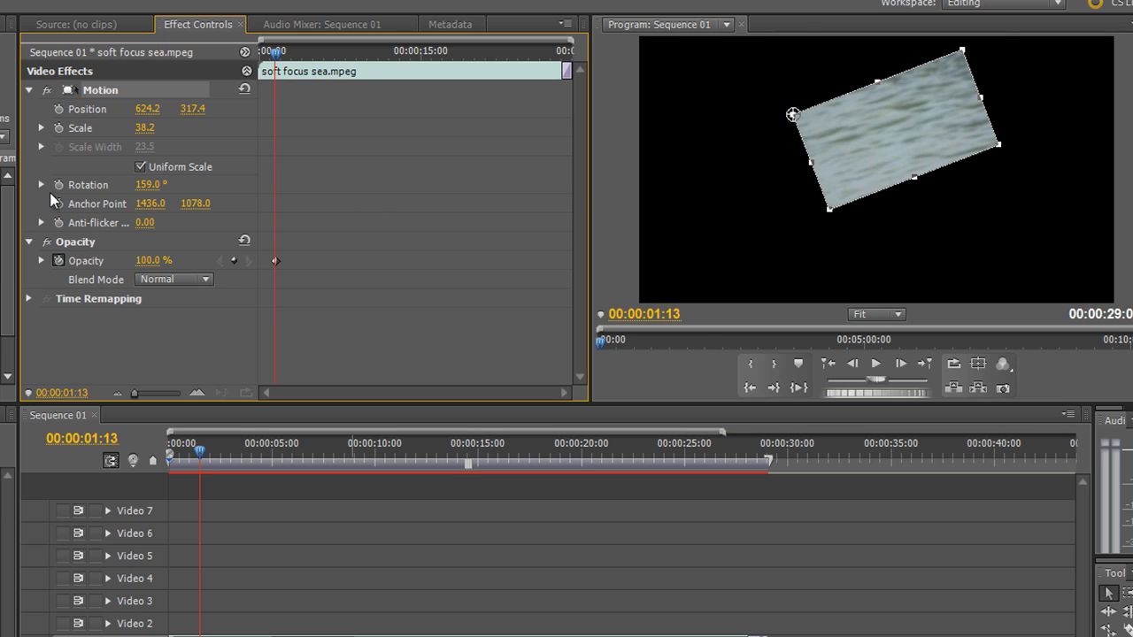
pyautogui.moveTo(157, 203); pyautogui.dragTo(337, 239)
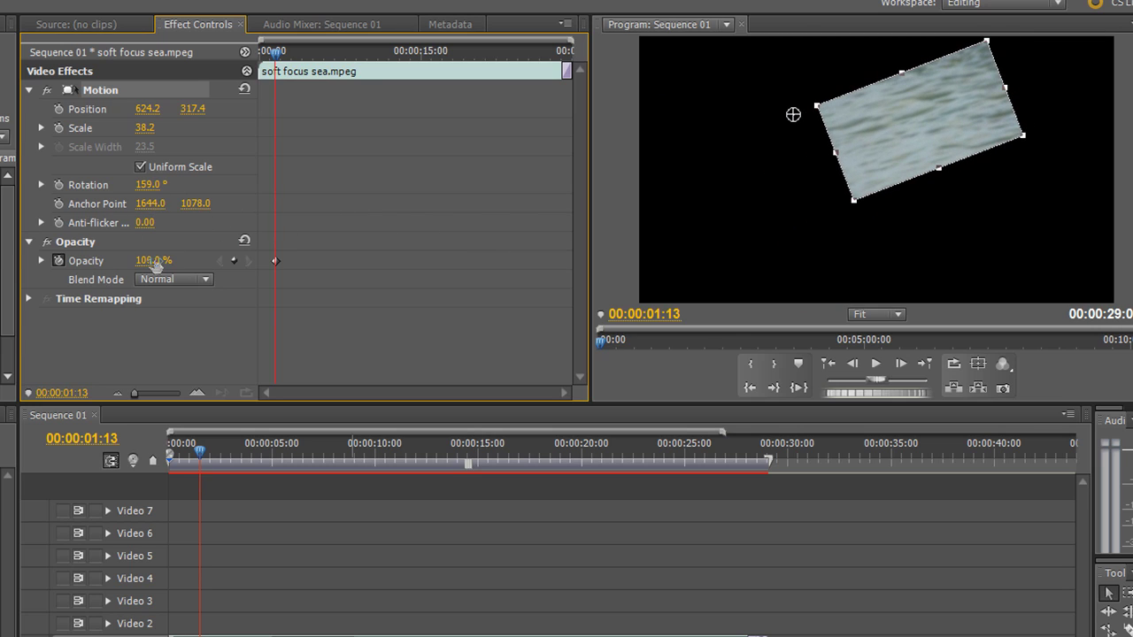
pyautogui.moveTo(150, 261); pyautogui.dragTo(215, 273)
# Reselect Motion, then drag the monitor handles to scale the clip to 52.2 and position it at 394.2, 467.0
pyautogui.click(206, 322)
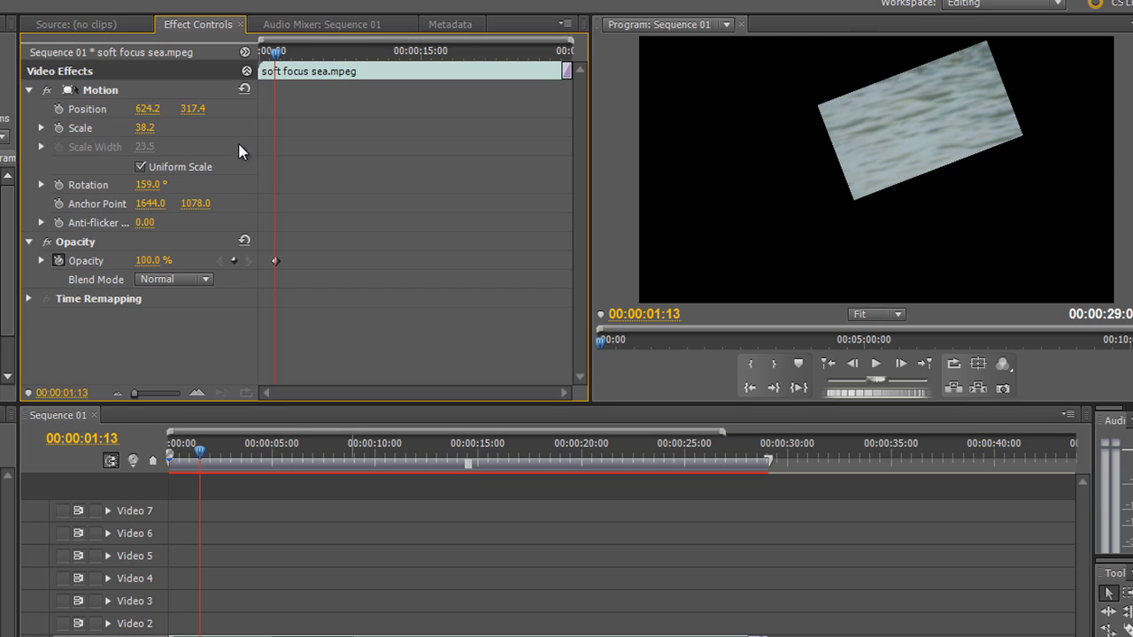
pyautogui.click(96, 88)
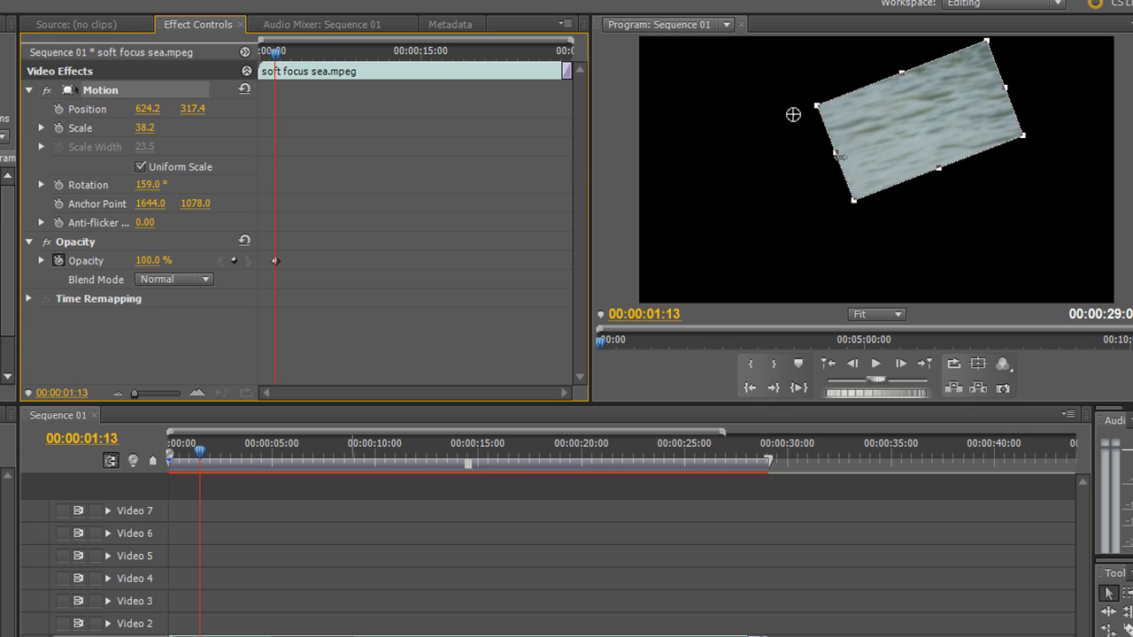
pyautogui.moveTo(832, 155); pyautogui.dragTo(865, 152)
pyautogui.moveTo(909, 149); pyautogui.dragTo(871, 113)
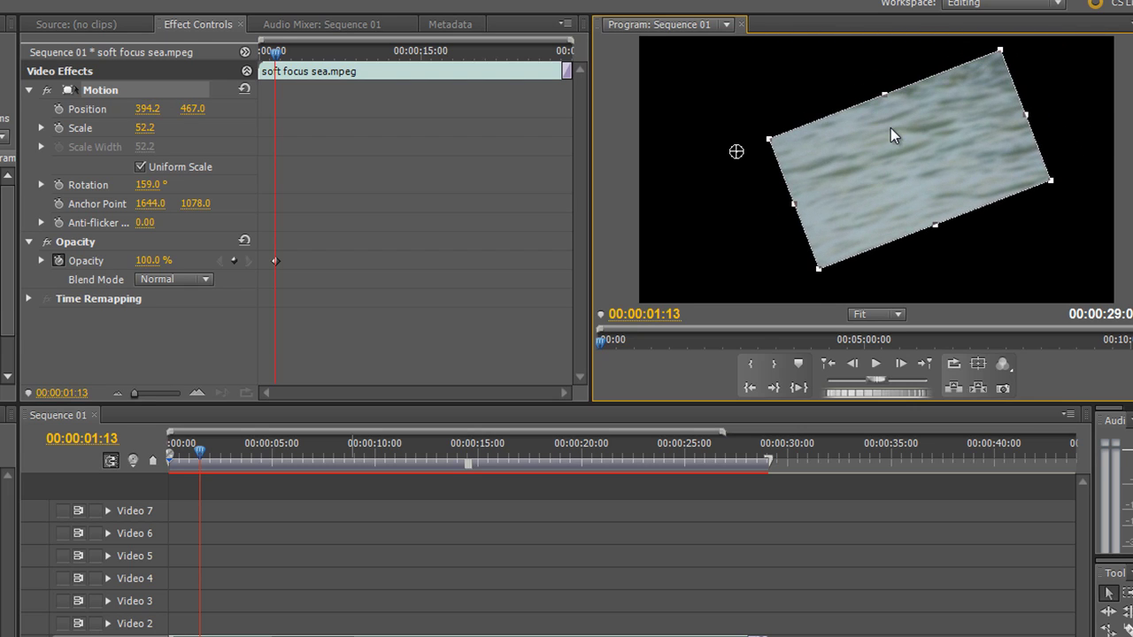